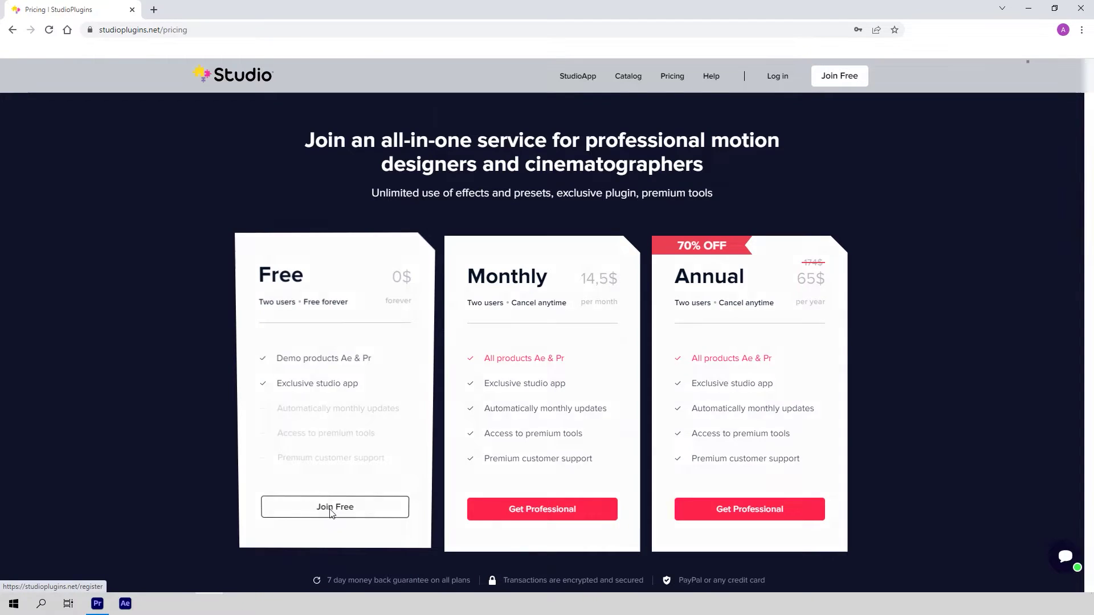
# Start signing up for the Free plan with Join Free on the StudioPlugins pricing page
pyautogui.click(331, 512)
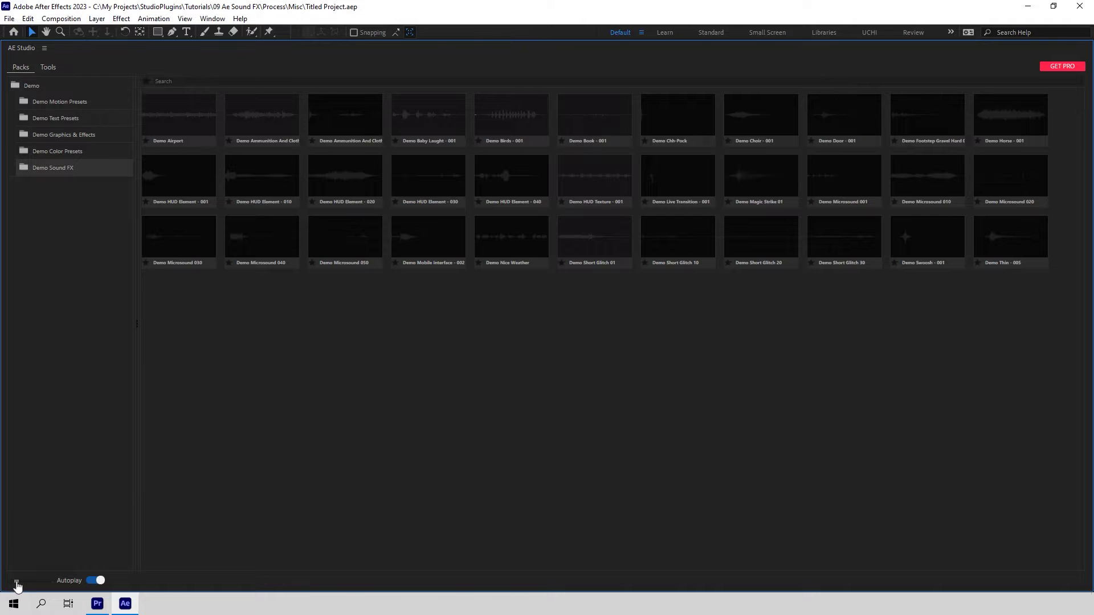
# Enlarge AE Studio thumbnails and browse Demo Motion, Text, Graphics & Effects and Color Presets
pyautogui.moveTo(17, 582); pyautogui.dragTo(23, 581)
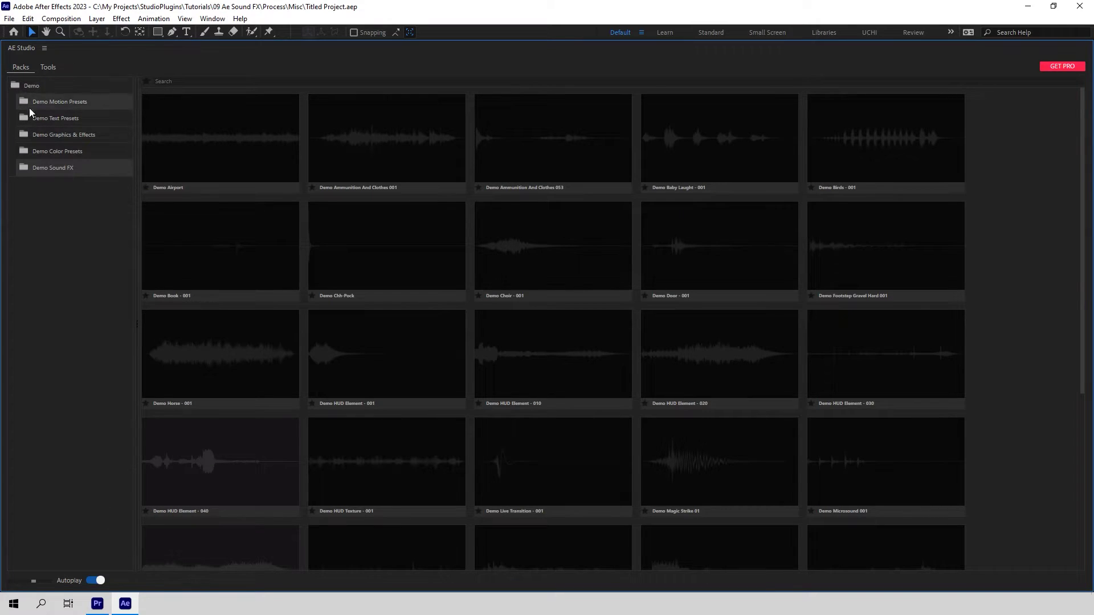
pyautogui.click(57, 104)
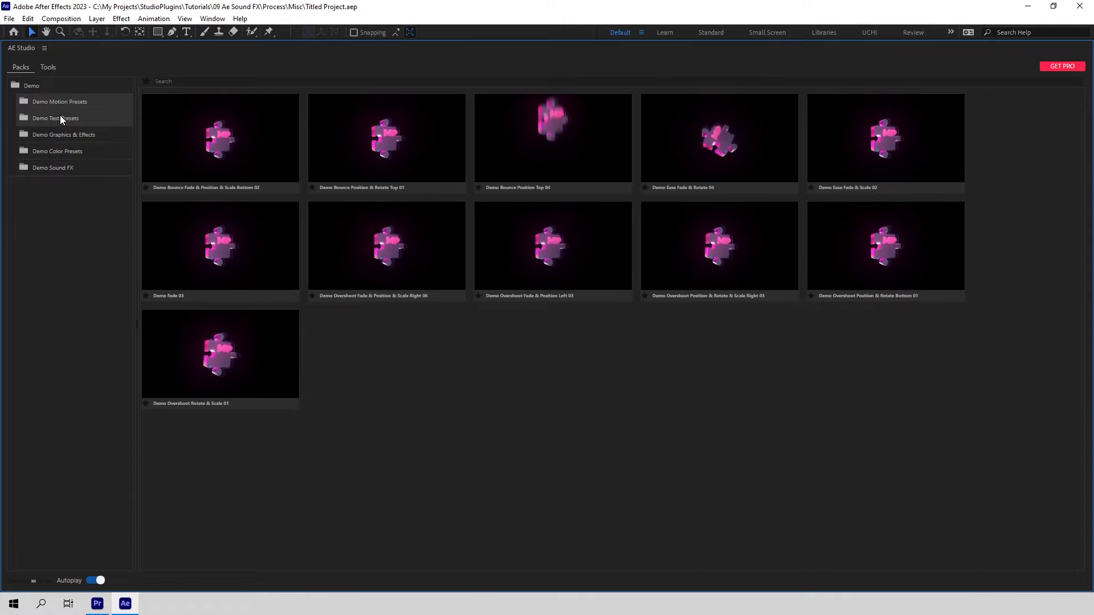
pyautogui.click(60, 116)
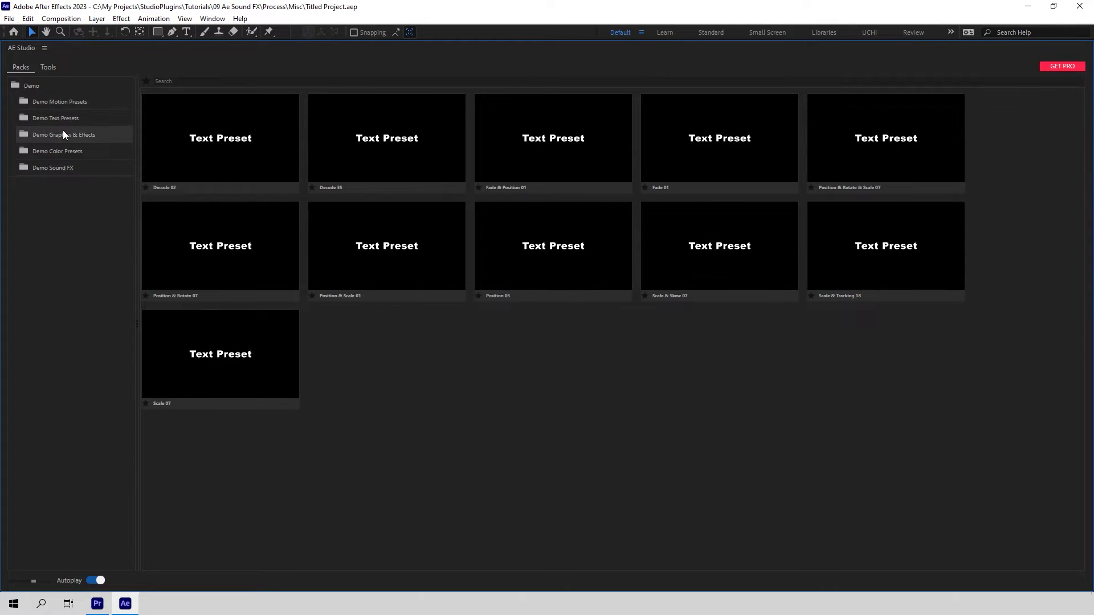
pyautogui.click(63, 134)
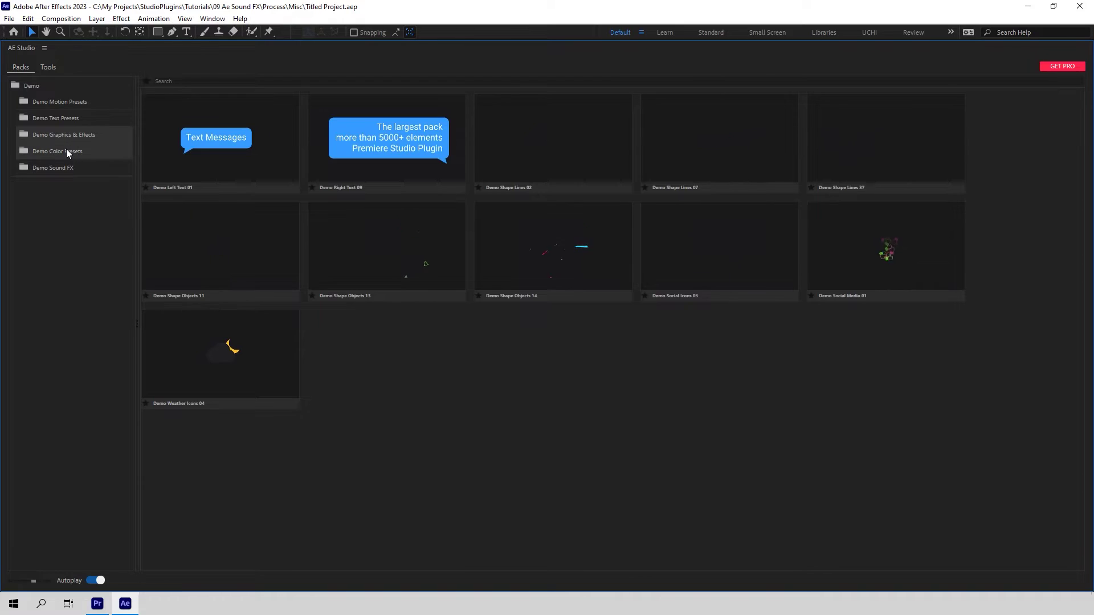
pyautogui.click(66, 150)
pyautogui.scroll(-3, 353, 234)
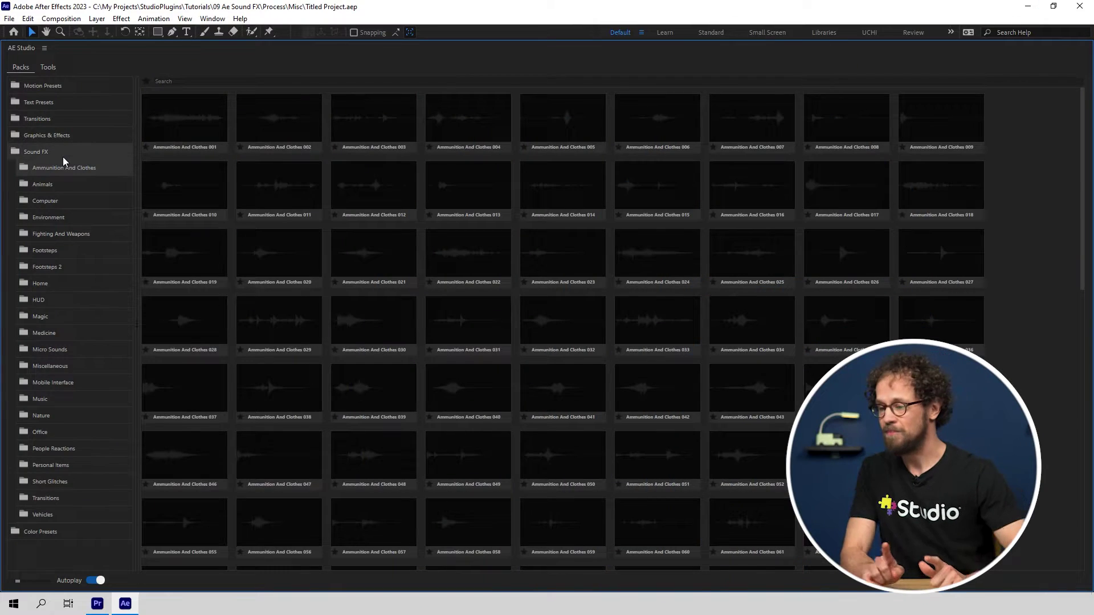
# Re-expand Sound FX and browse Ammunition And Clothes, Animals, Computer, Environment, Fighting, Footsteps, Home and Magic
pyautogui.click(63, 156)
pyautogui.click(63, 158)
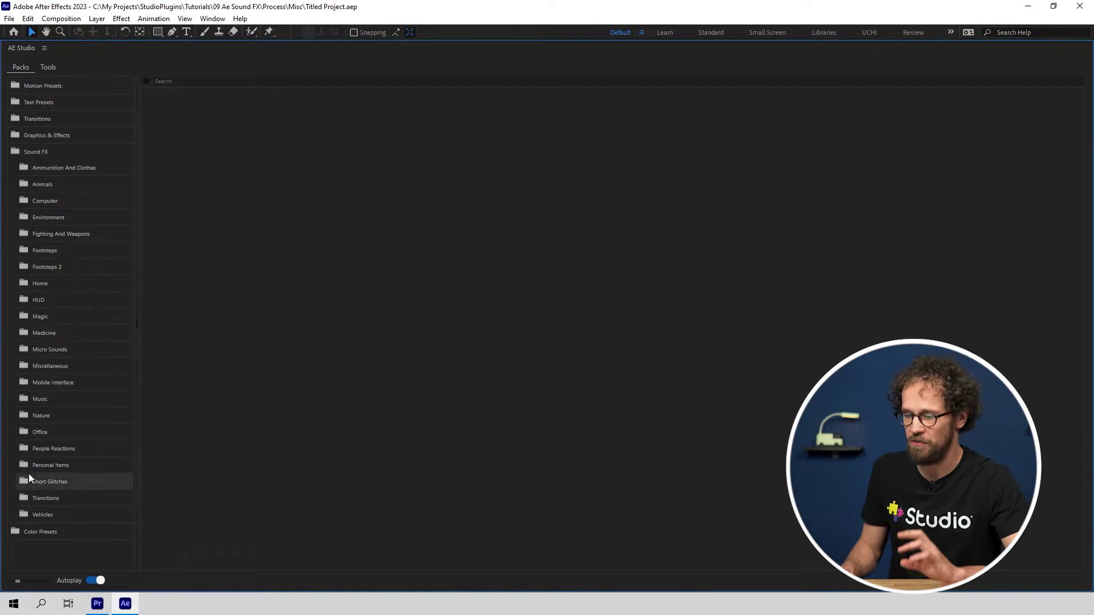
pyautogui.click(61, 167)
pyautogui.click(57, 182)
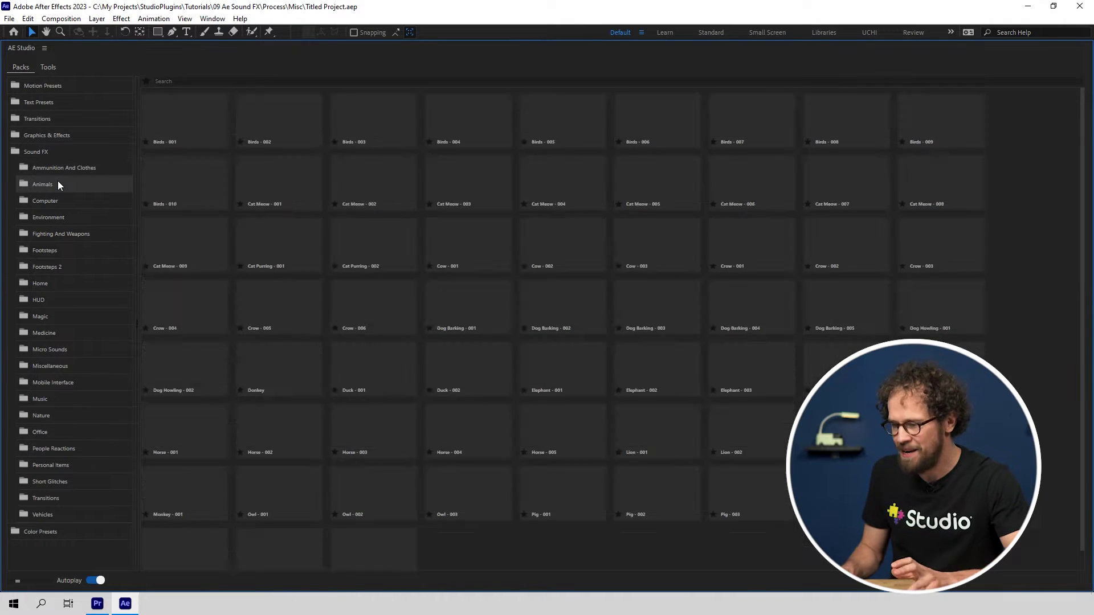
pyautogui.click(53, 201)
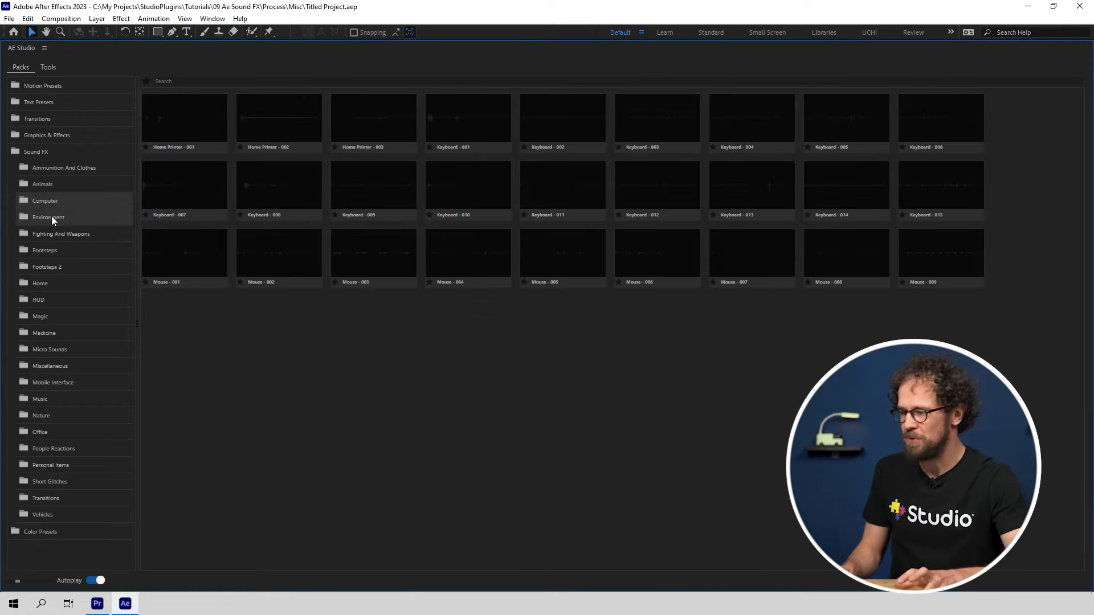
pyautogui.click(51, 220)
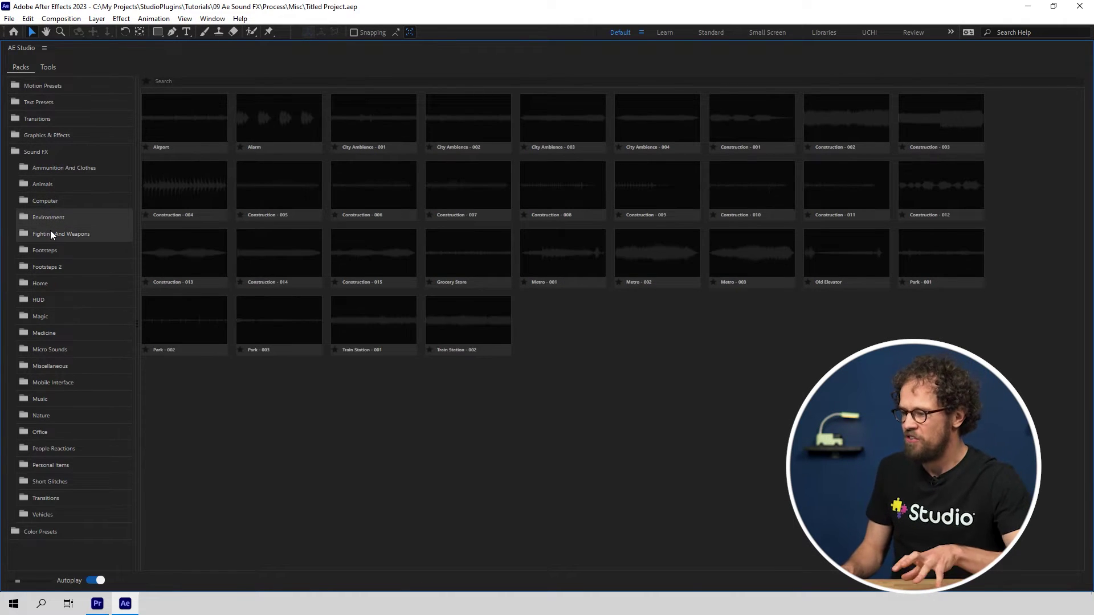
pyautogui.click(50, 233)
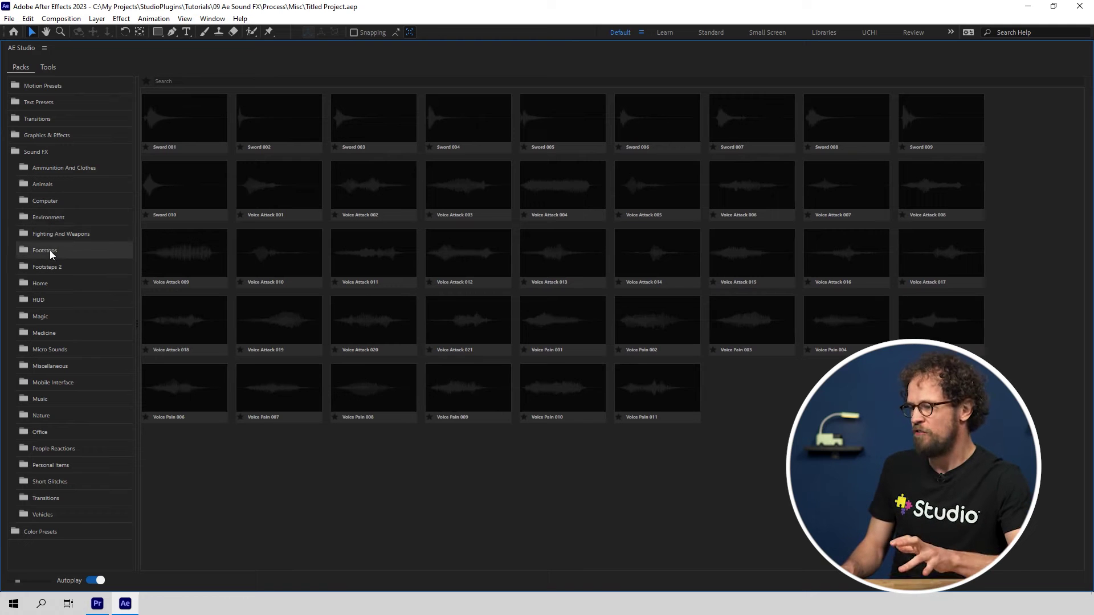
pyautogui.click(49, 251)
pyautogui.click(50, 283)
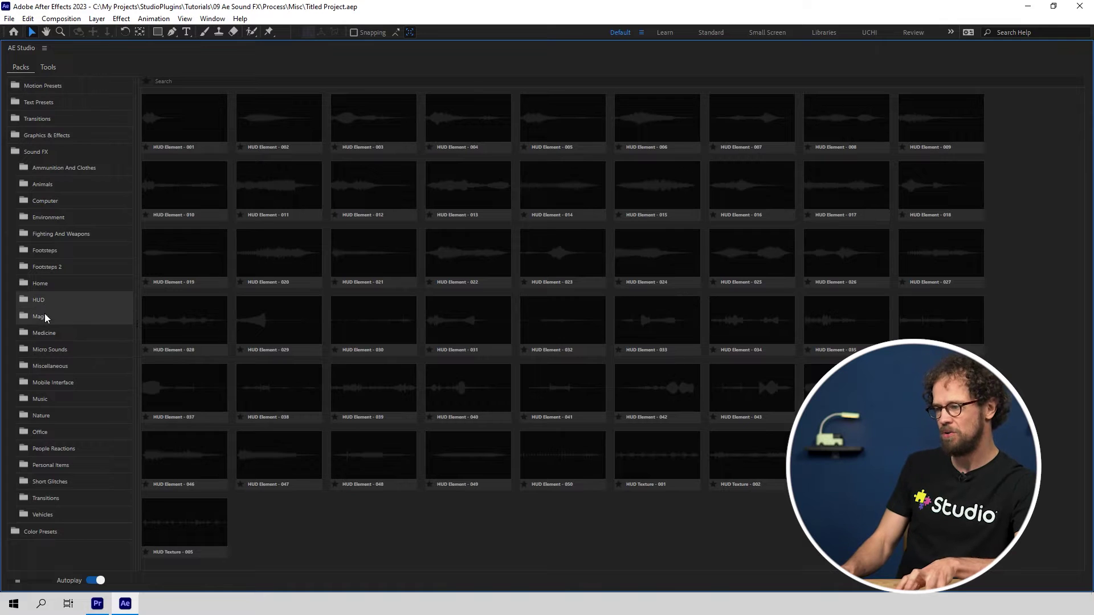
pyautogui.click(45, 315)
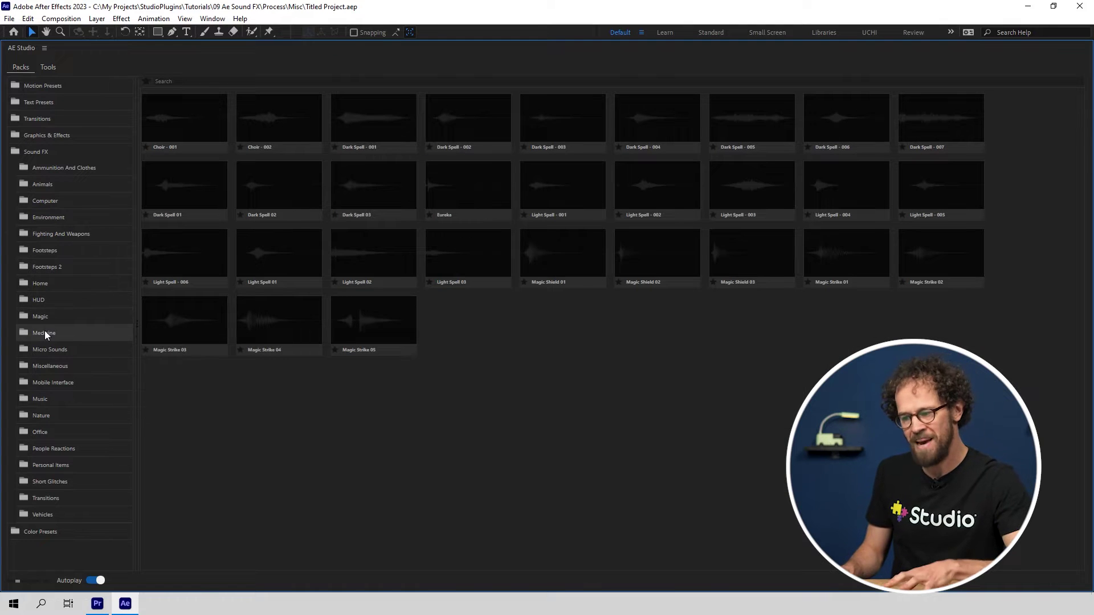
# Browse the remaining Sound FX categories from Medicine and Micro Sounds through Transitions and Vehicles
pyautogui.click(45, 333)
pyautogui.click(46, 346)
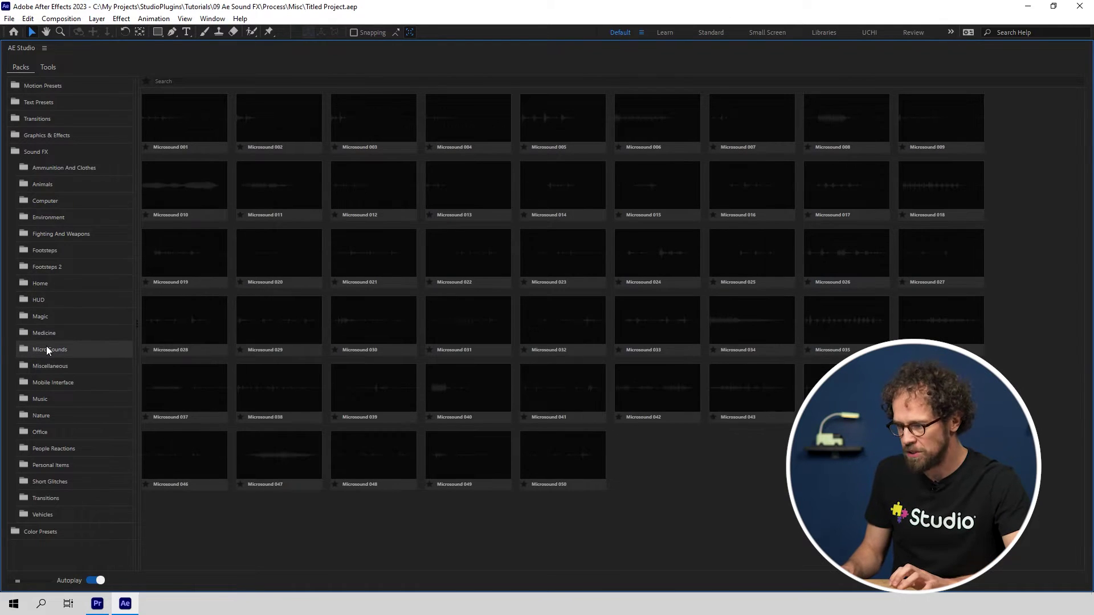
pyautogui.click(47, 367)
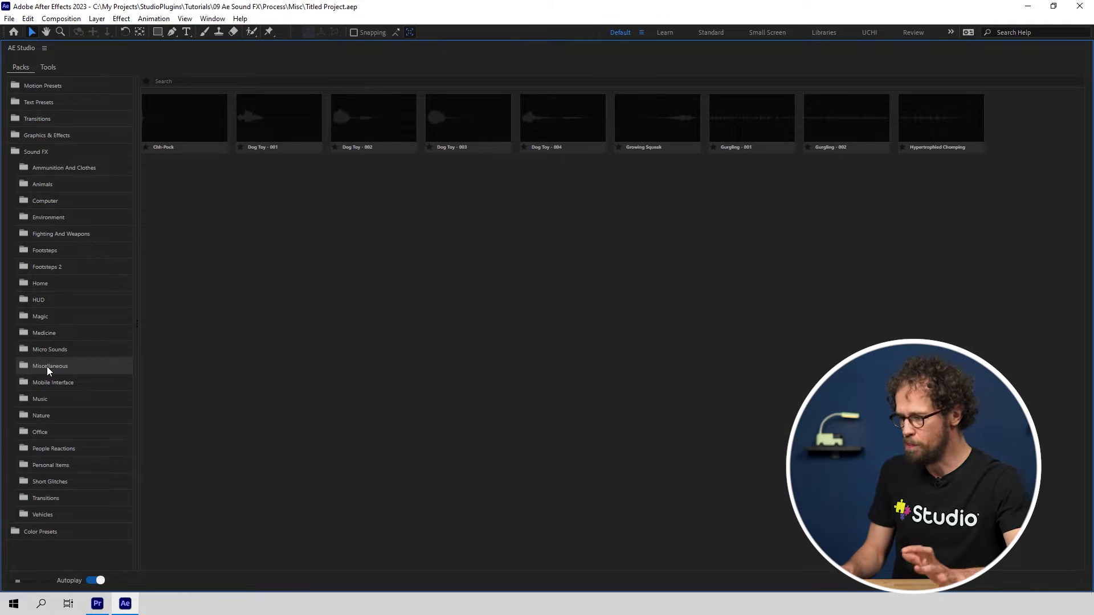
pyautogui.click(49, 385)
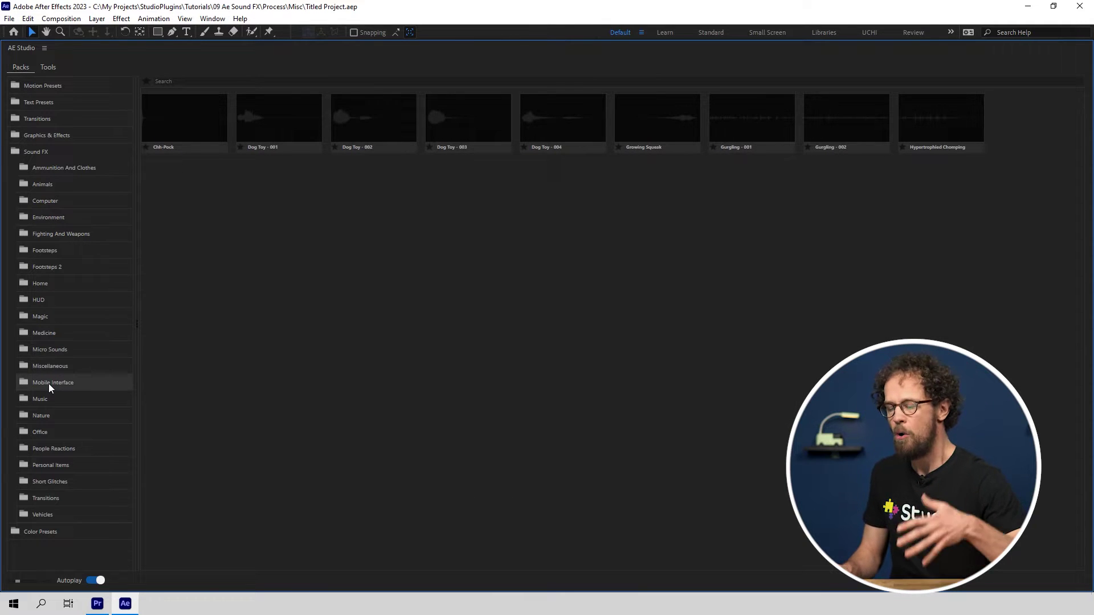
pyautogui.click(48, 399)
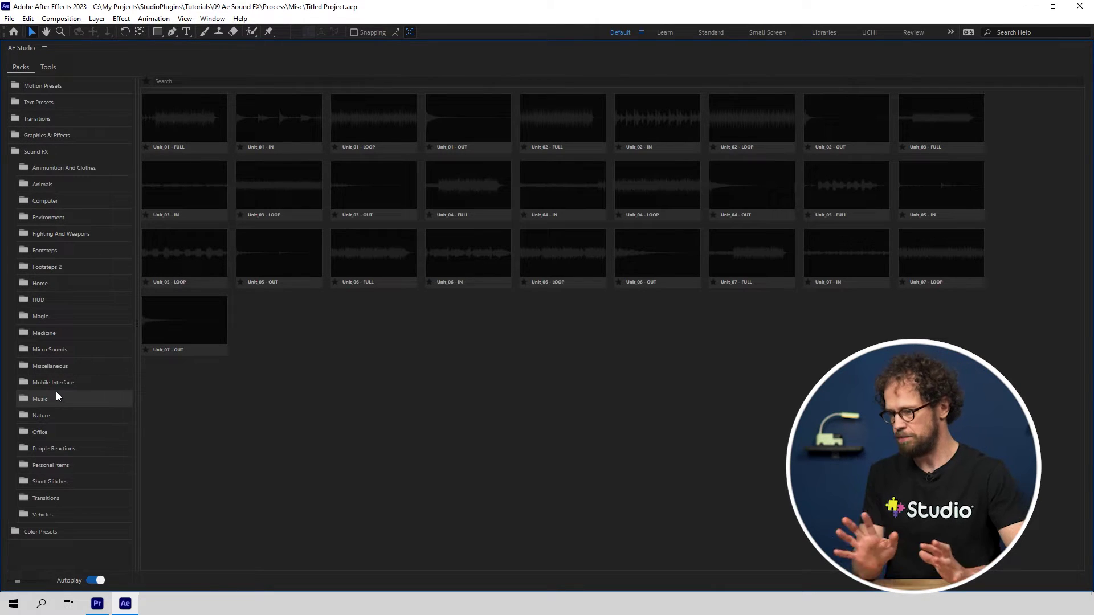
pyautogui.click(48, 416)
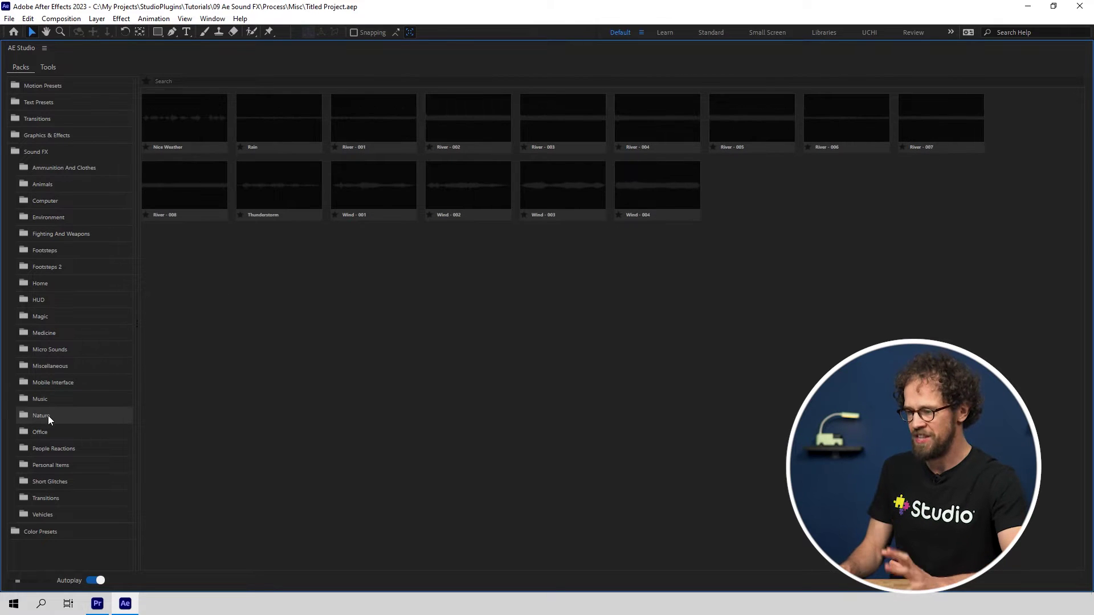
pyautogui.click(44, 432)
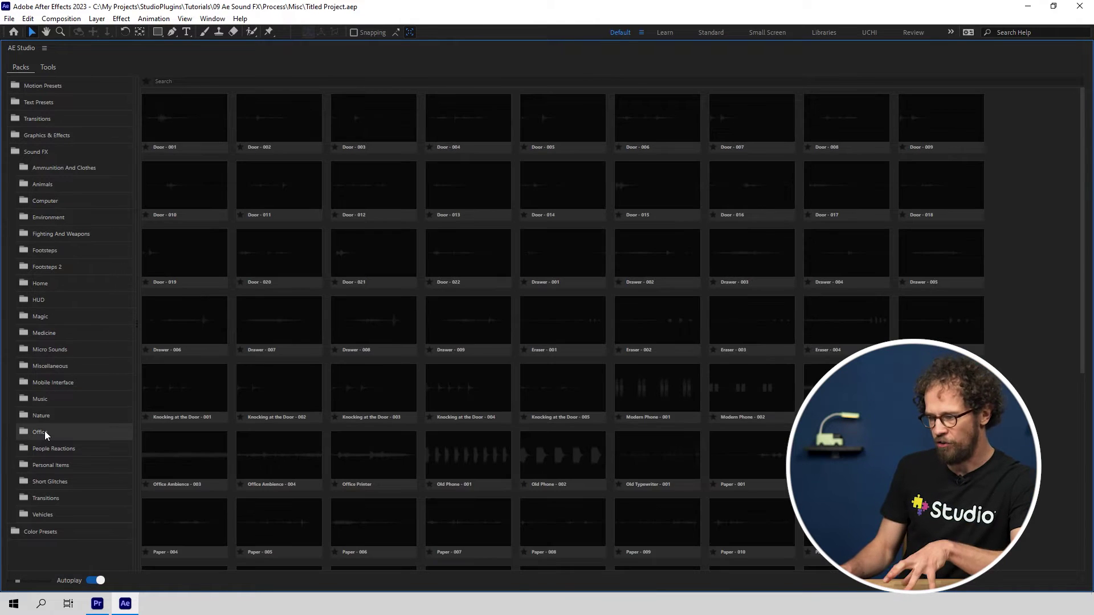
pyautogui.click(43, 448)
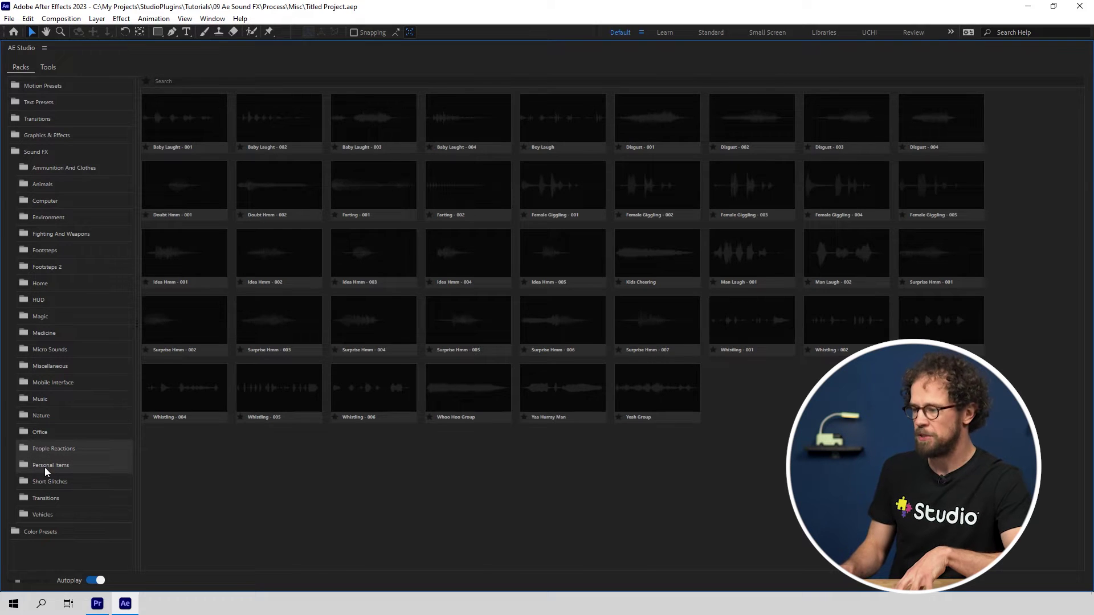
pyautogui.click(45, 468)
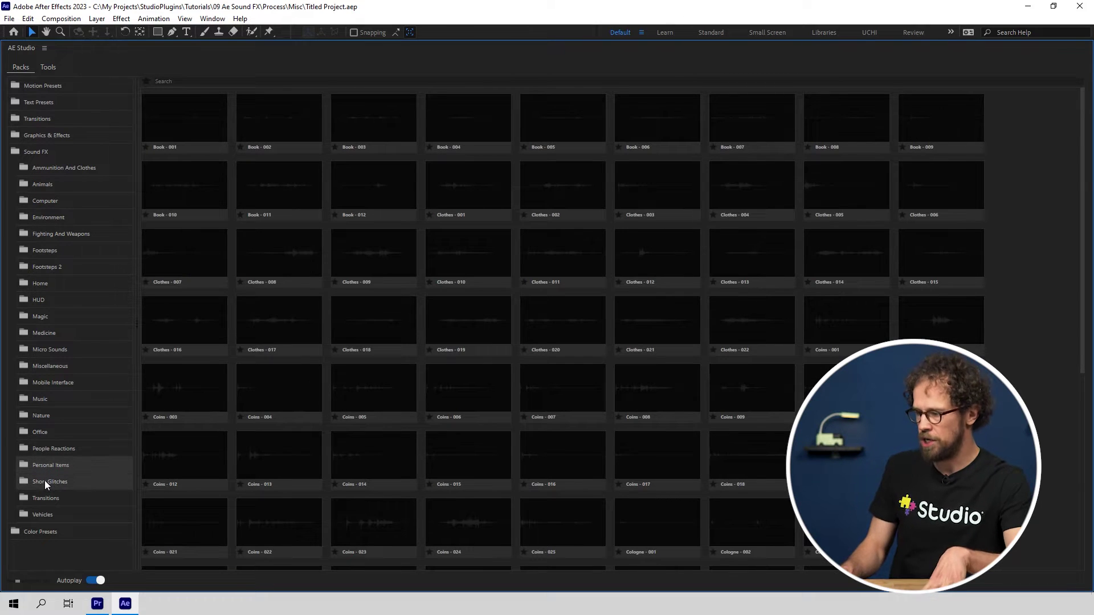
pyautogui.click(44, 480)
pyautogui.click(45, 497)
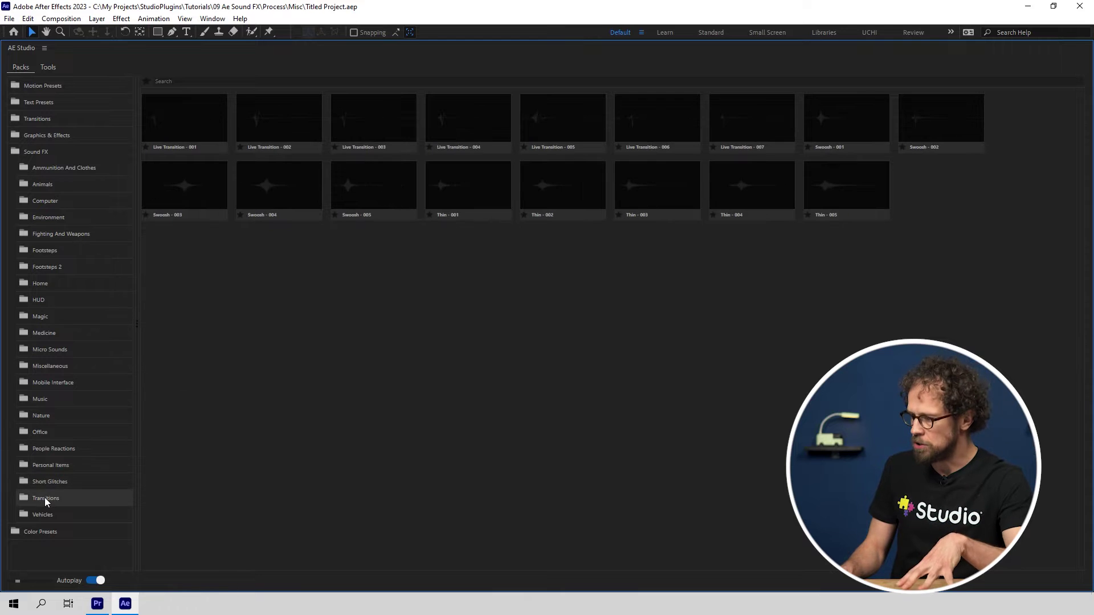
pyautogui.click(45, 510)
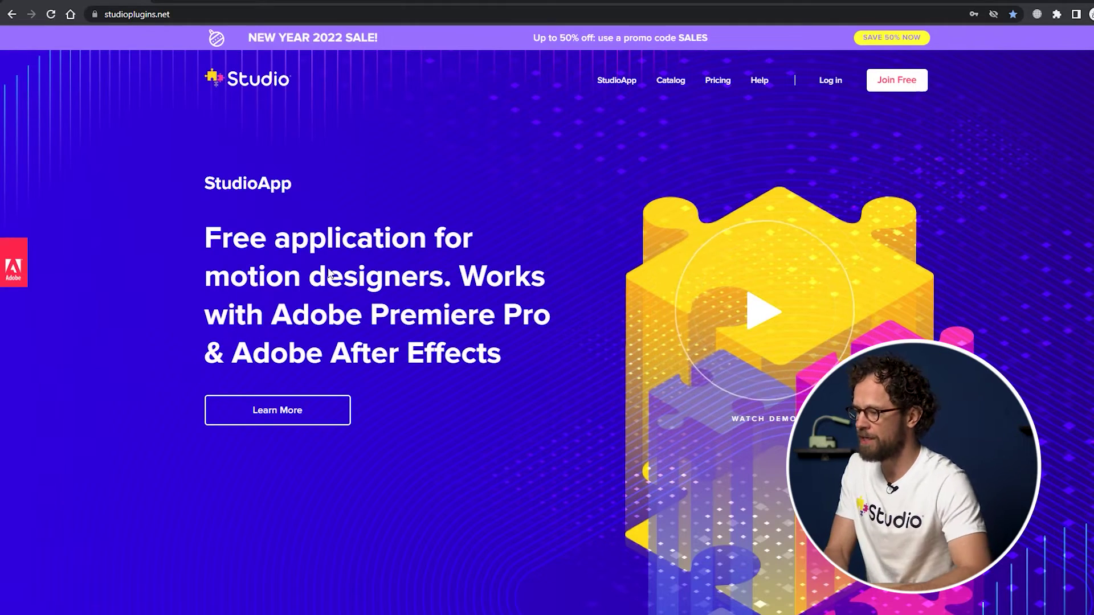
# Download the StudioApp installer for Windows from the StudioApp product page
pyautogui.click(605, 80)
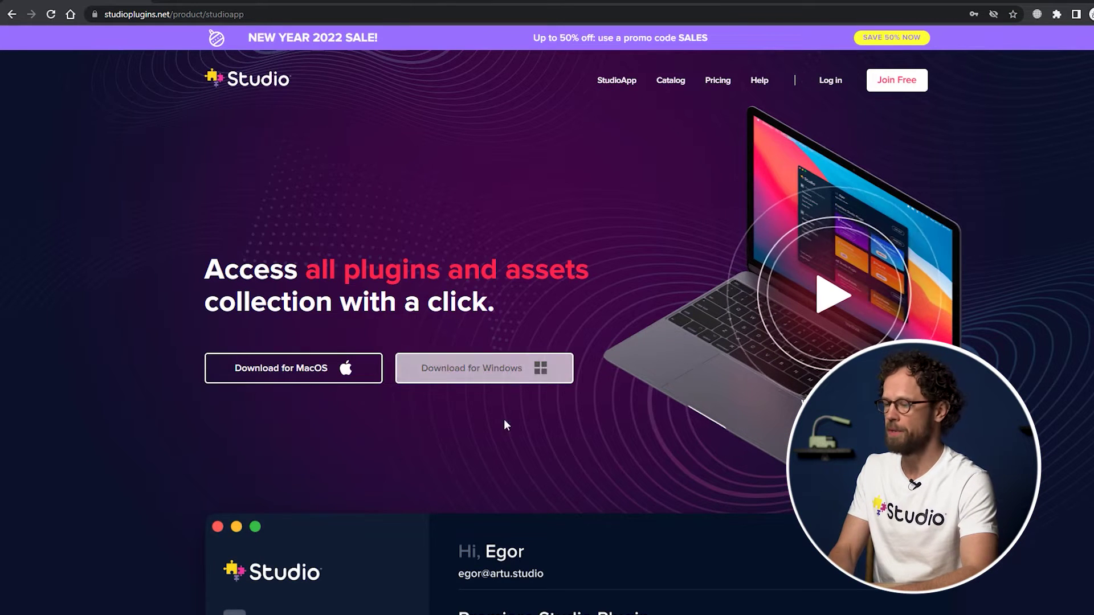
pyautogui.click(495, 369)
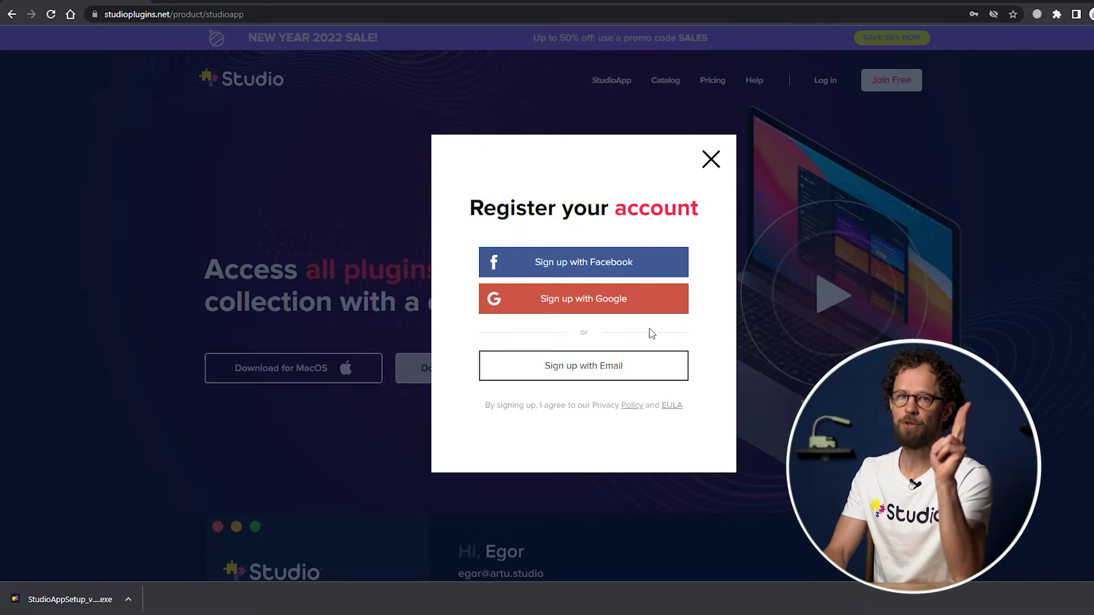
# Register a new free StudioPlugins account by e-mail with a name, e-mail address and password
pyautogui.click(615, 369)
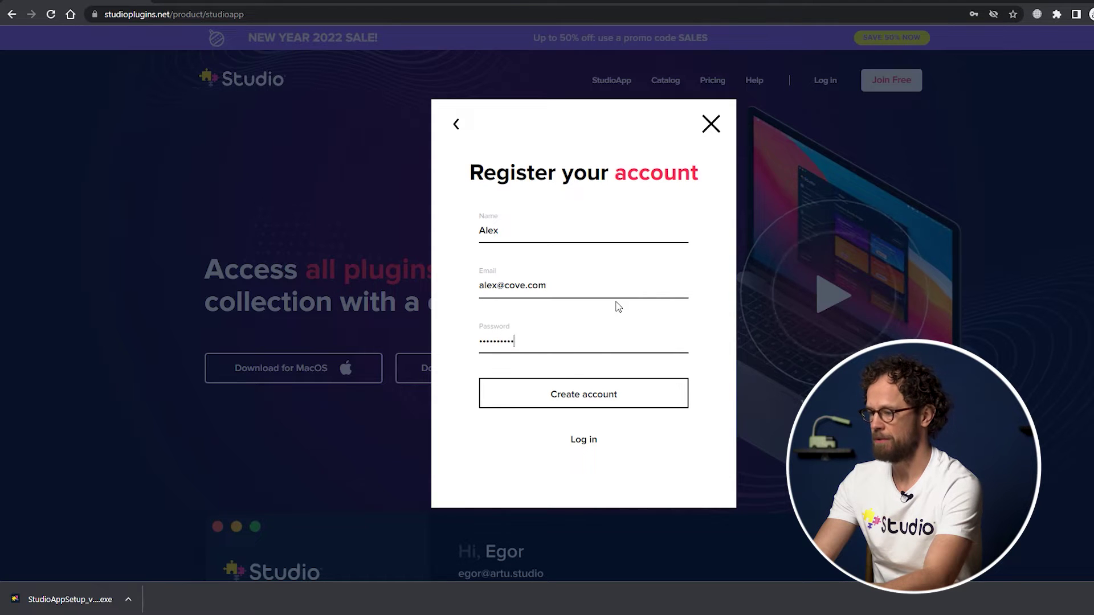
pyautogui.click(459, 126)
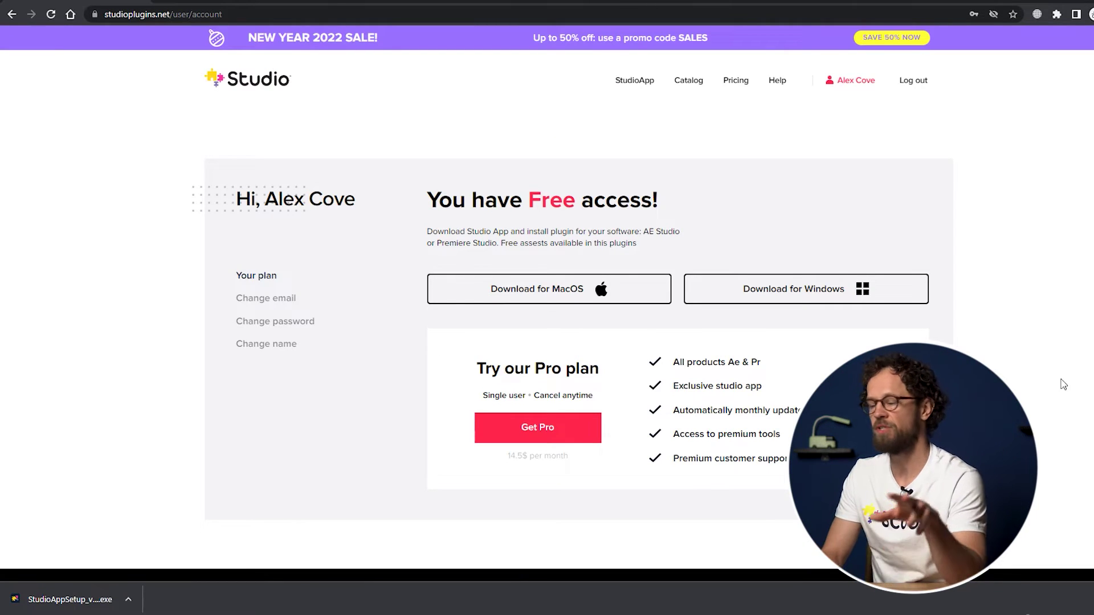
# Run StudioAppSetup to install StudioApp 2.019 with a desktop shortcut, then launch it
pyautogui.click(85, 608)
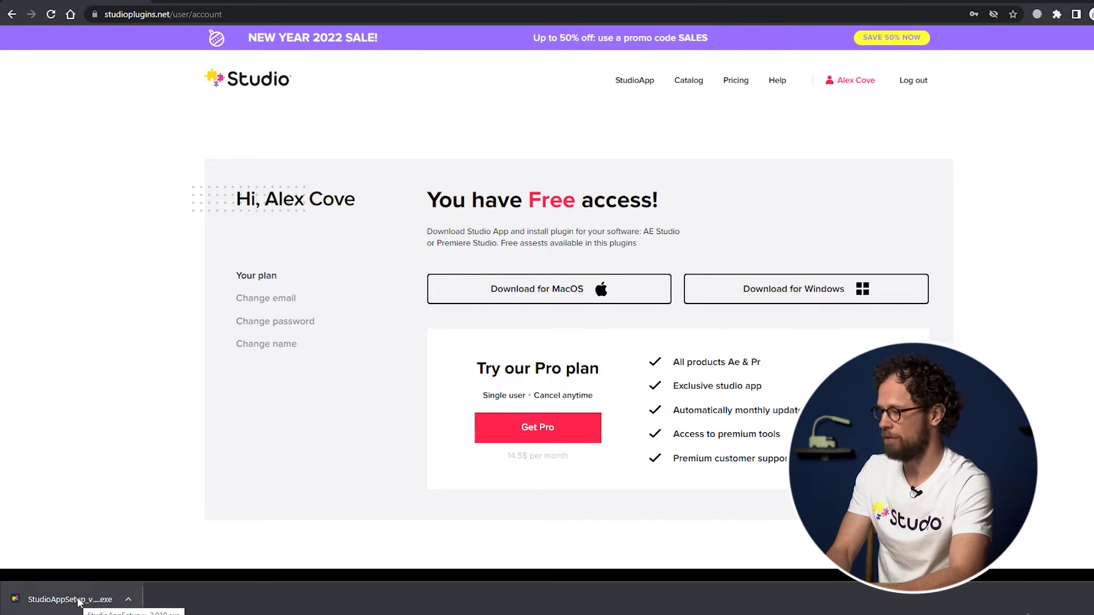
pyautogui.click(80, 602)
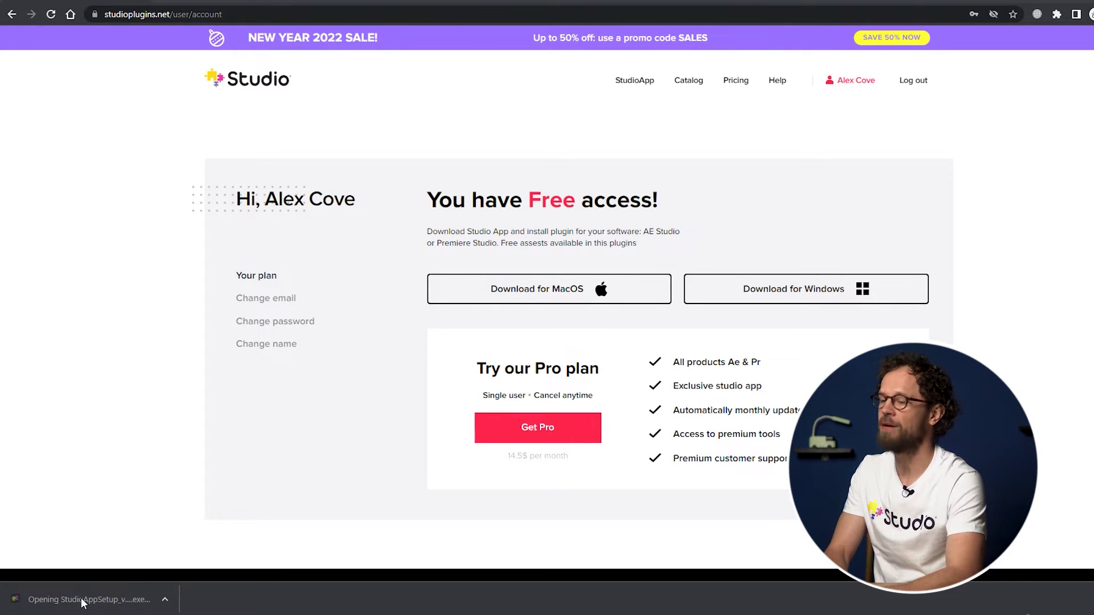
pyautogui.click(687, 423)
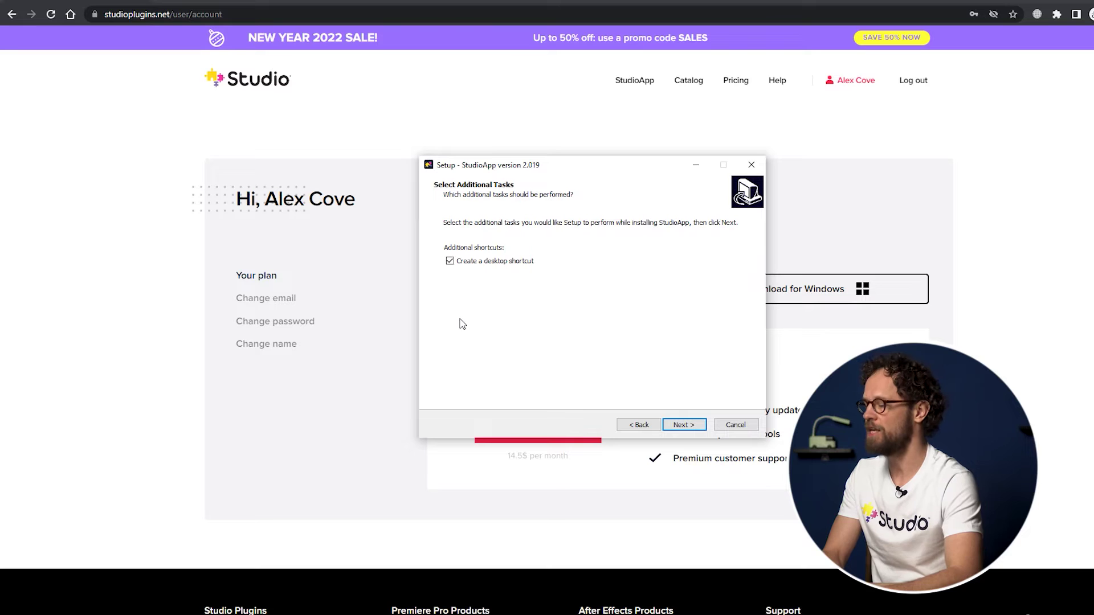
pyautogui.click(688, 425)
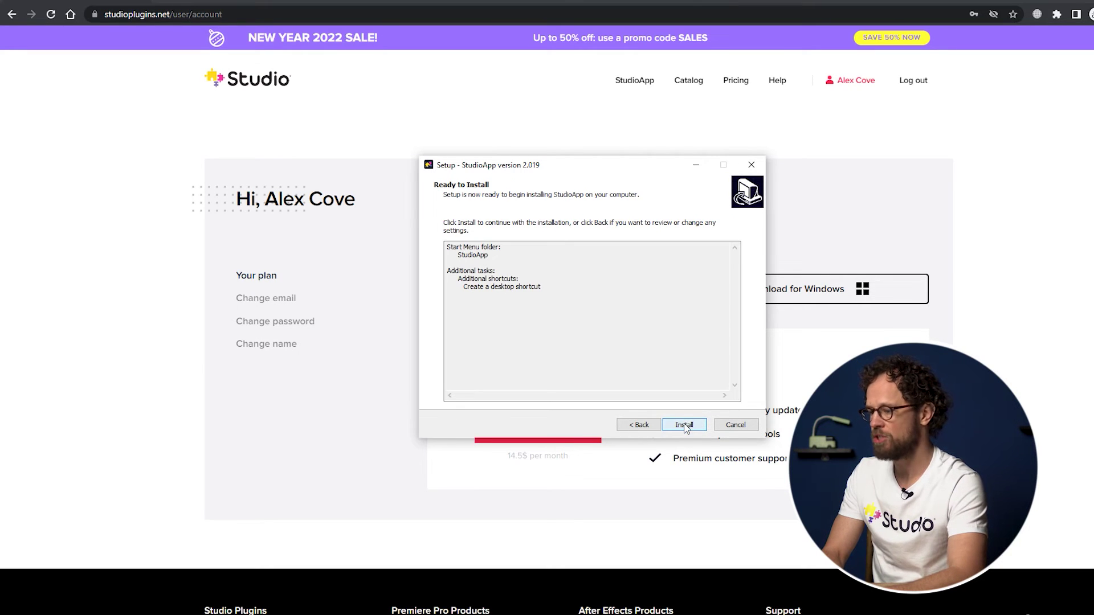
pyautogui.click(688, 426)
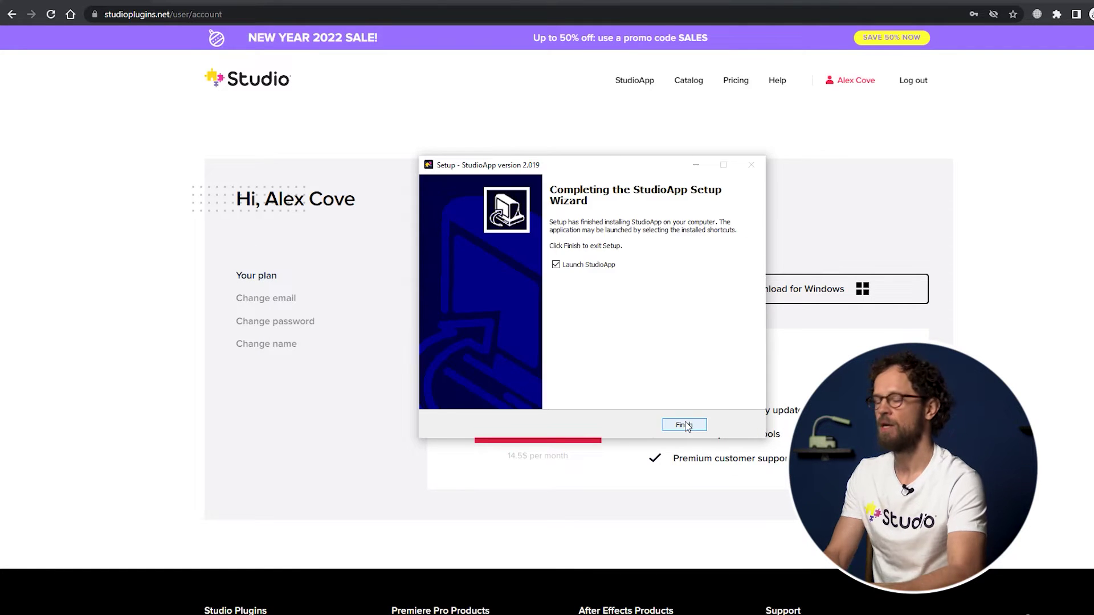
pyautogui.click(688, 425)
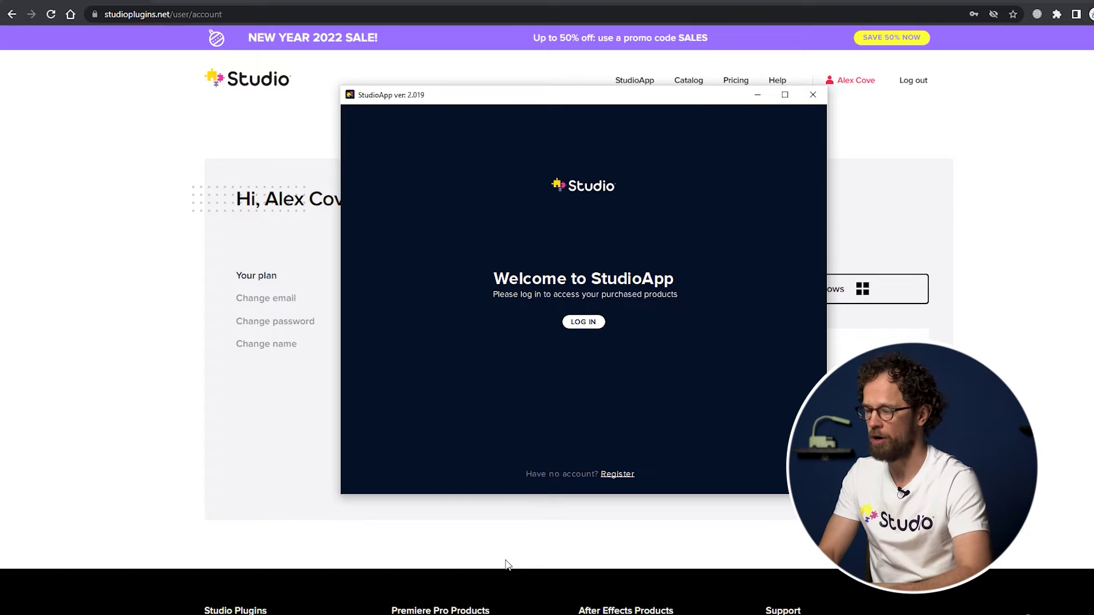
# Log in to StudioApp and install the AE Studio plugin for After Effects
pyautogui.click(583, 322)
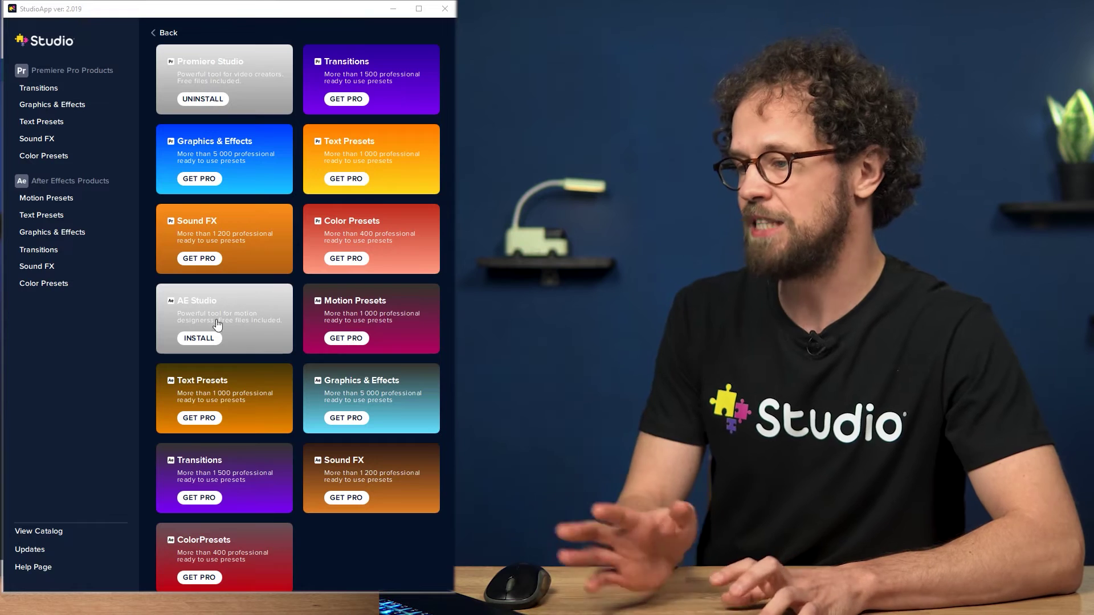
pyautogui.click(200, 338)
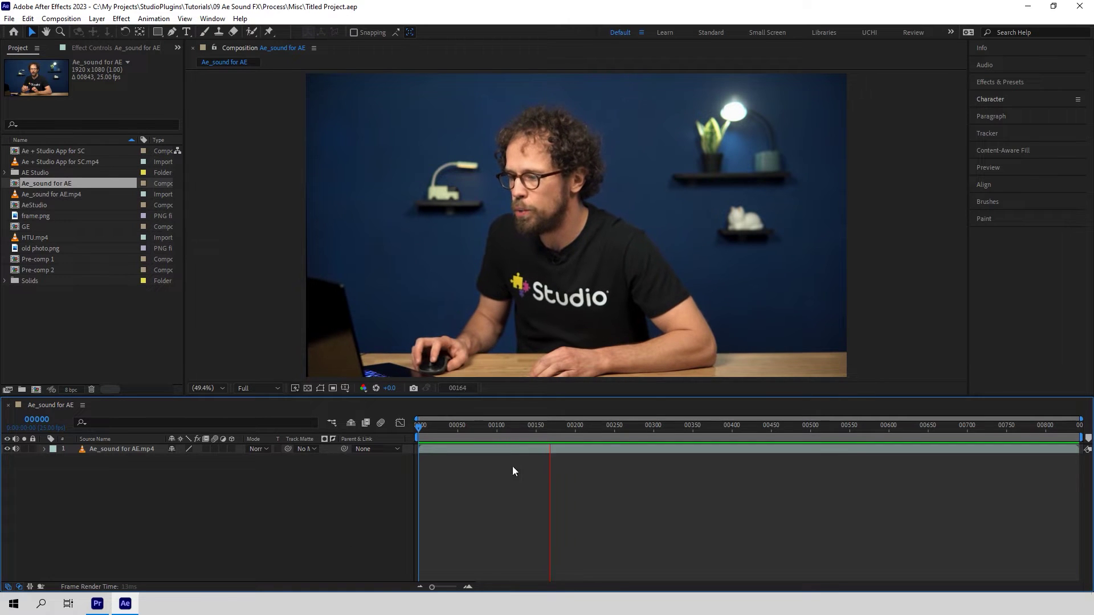
# Open AE Studio via Window > Extensions, widen its panel, and expand the Demo folder
pyautogui.click(202, 19)
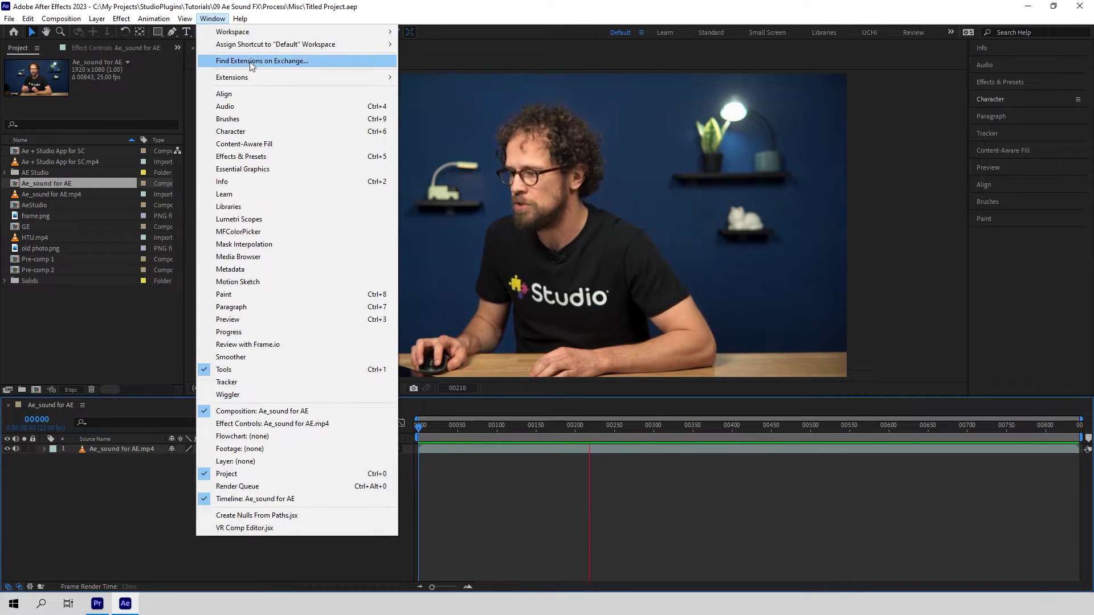
pyautogui.moveTo(255, 76)
pyautogui.click(473, 81)
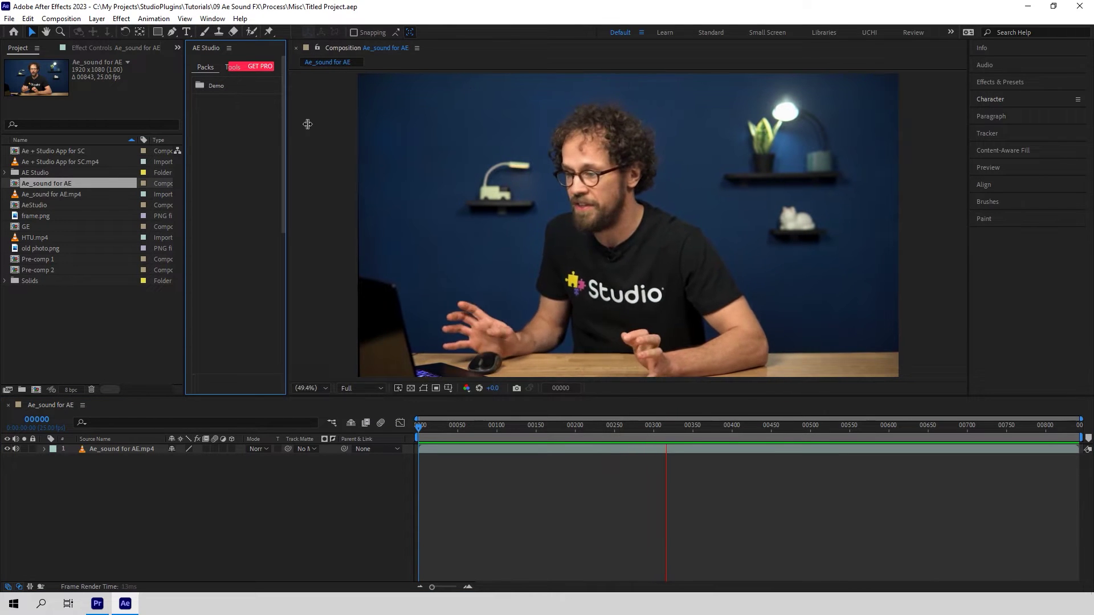
pyautogui.moveTo(285, 125); pyautogui.dragTo(454, 131)
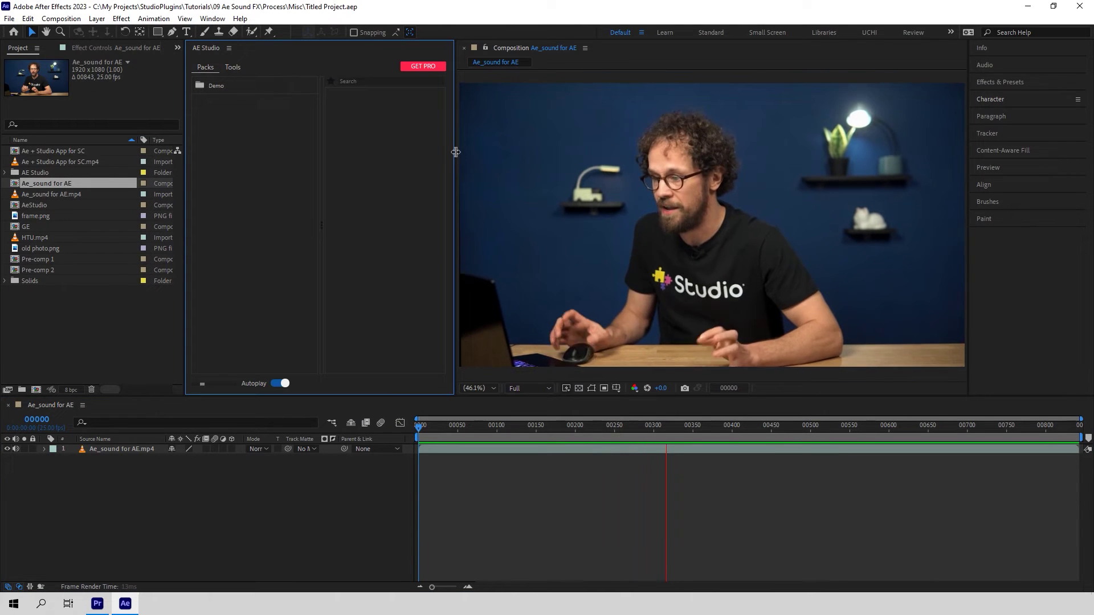
pyautogui.click(238, 84)
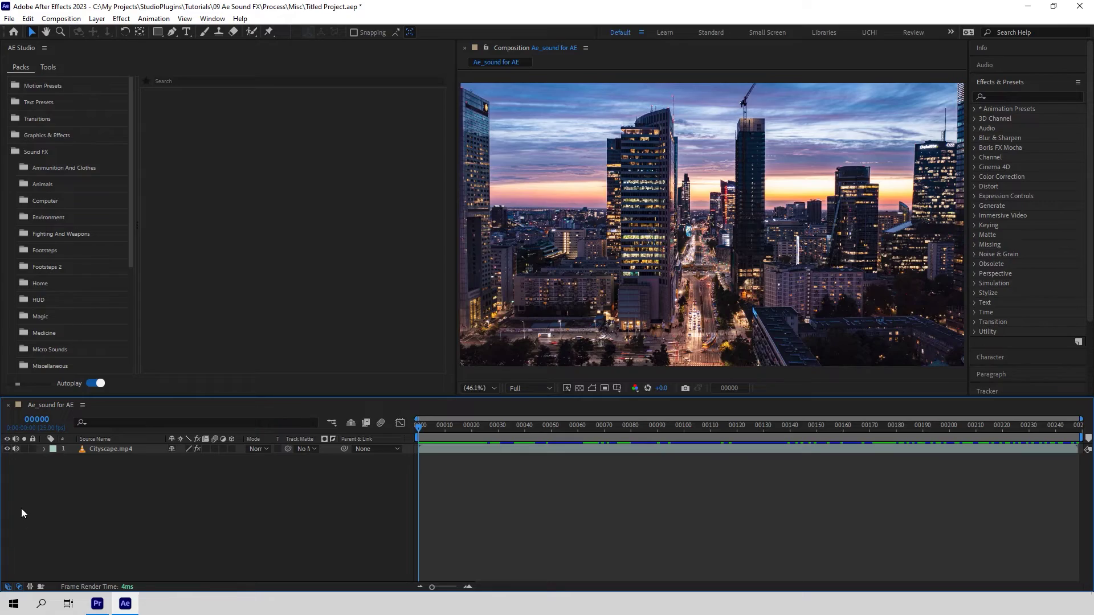
# Search AE Studio for 'swoosh', then switch to the Animals sound folder
pyautogui.click(271, 81)
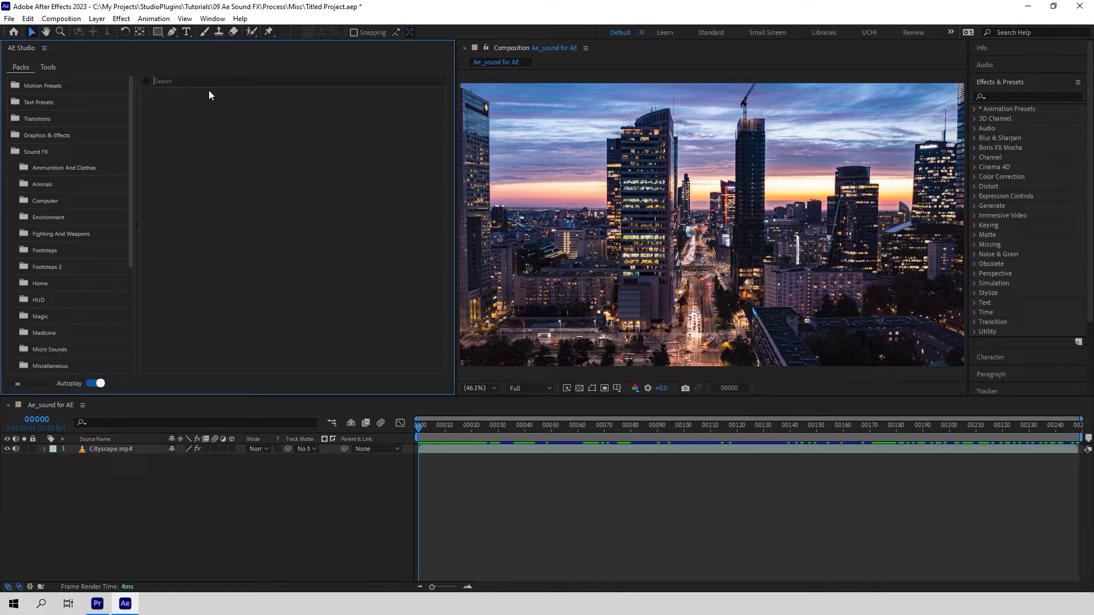
pyautogui.write('swoosh')
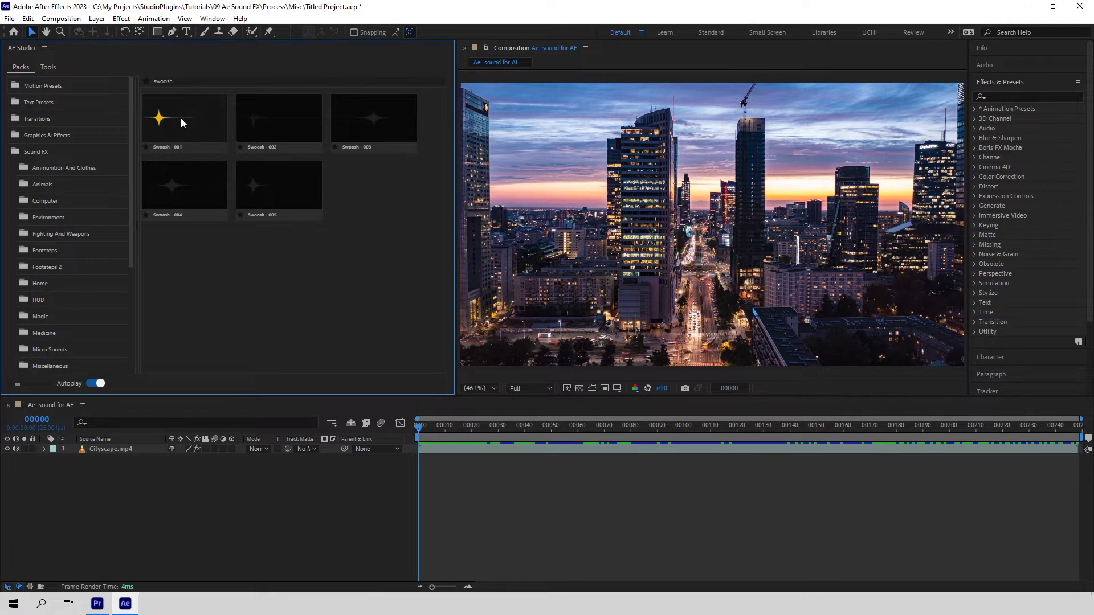
pyautogui.click(43, 185)
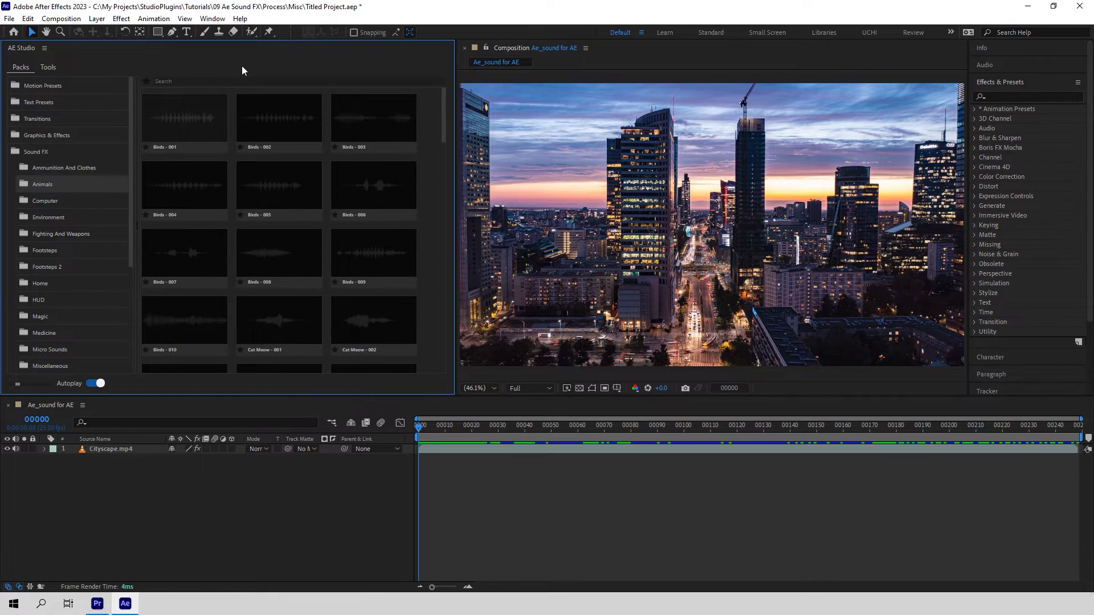
# Favourite Birds - 001, Birds - 007 and Keyboard - 001, then filter to favourites only
pyautogui.click(144, 148)
pyautogui.click(147, 283)
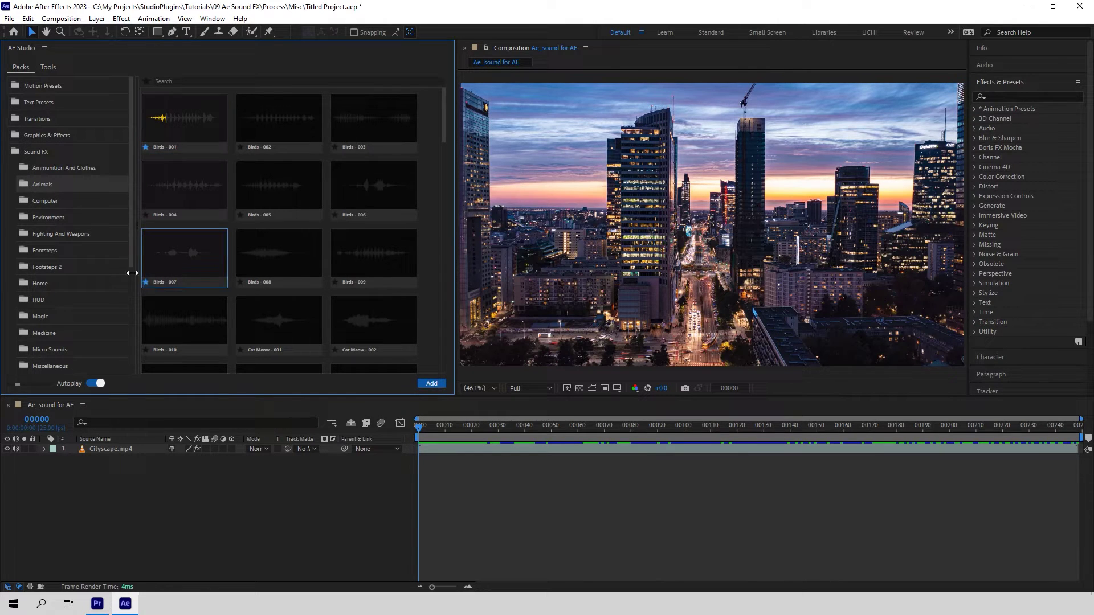
pyautogui.click(89, 204)
pyautogui.click(165, 213)
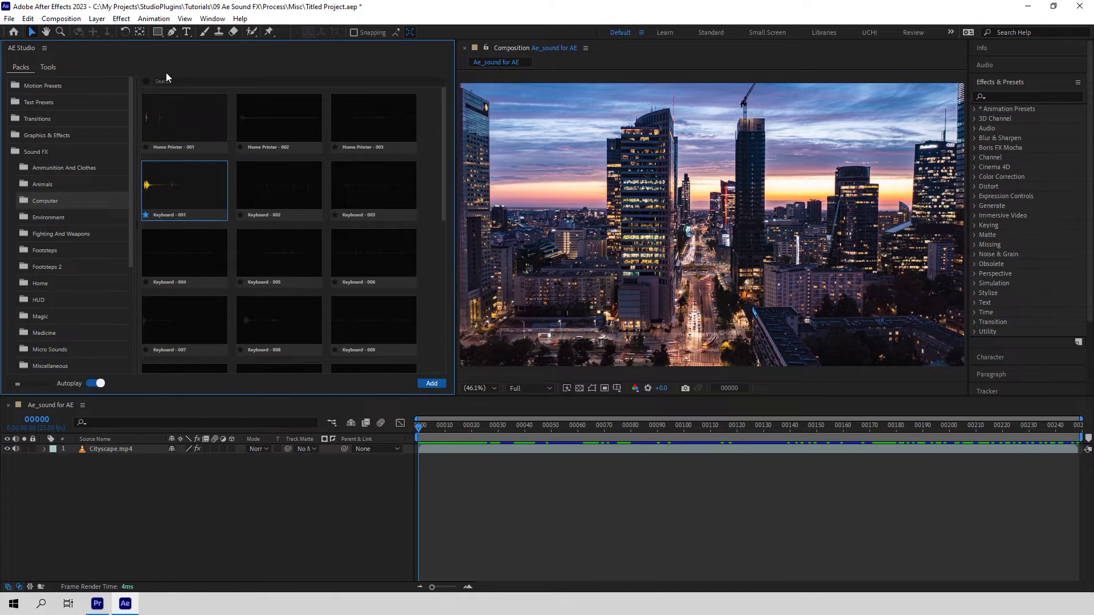
pyautogui.click(147, 81)
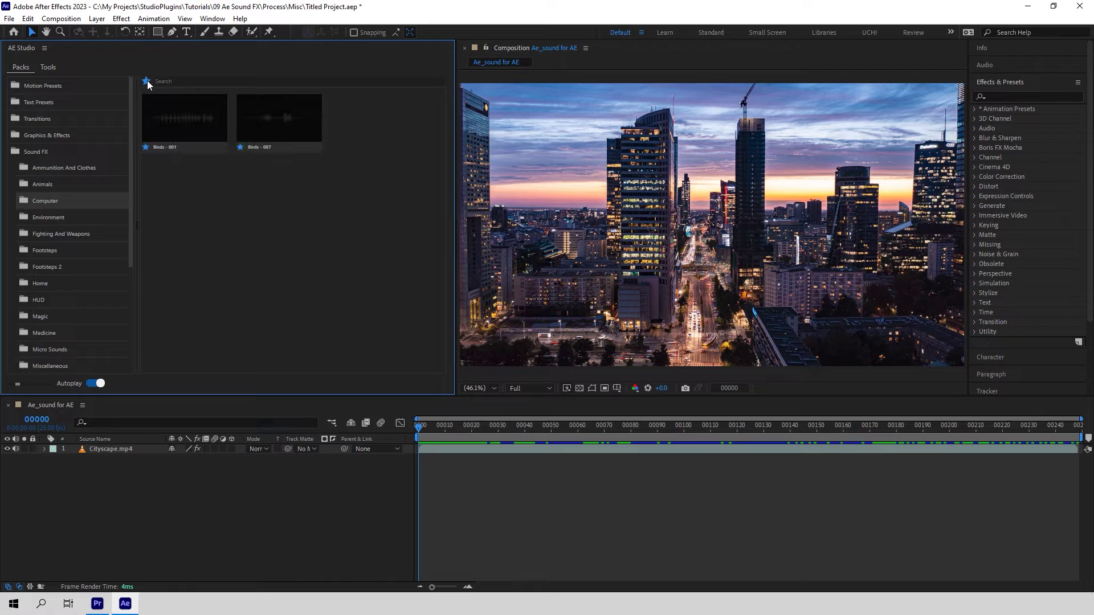
# Unstar both Birds clips in Animals and shrink thumbnails to five per row
pyautogui.click(21, 188)
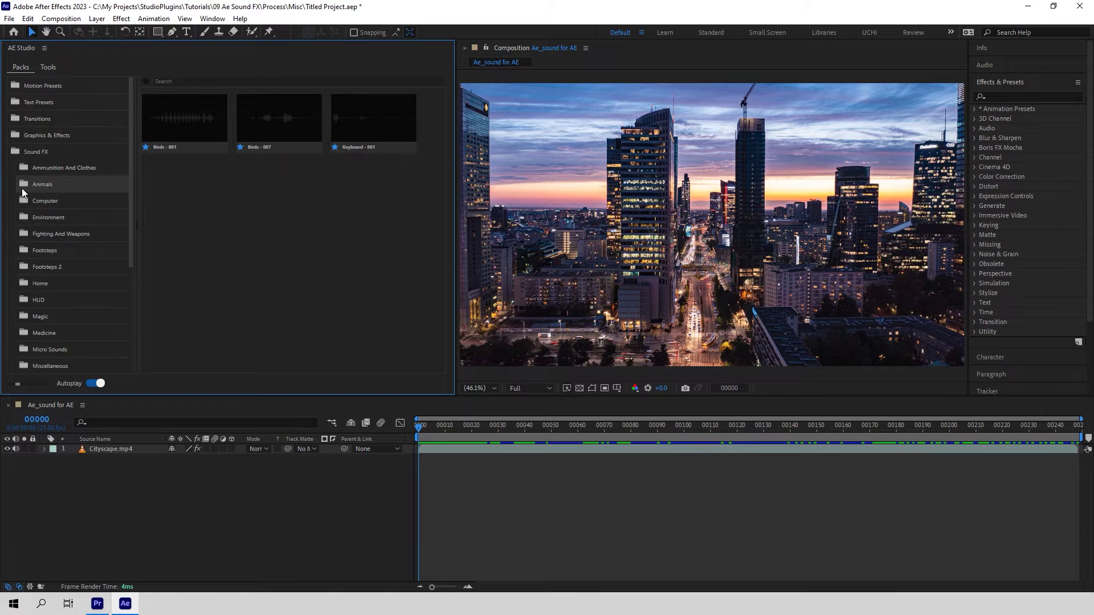
pyautogui.click(145, 146)
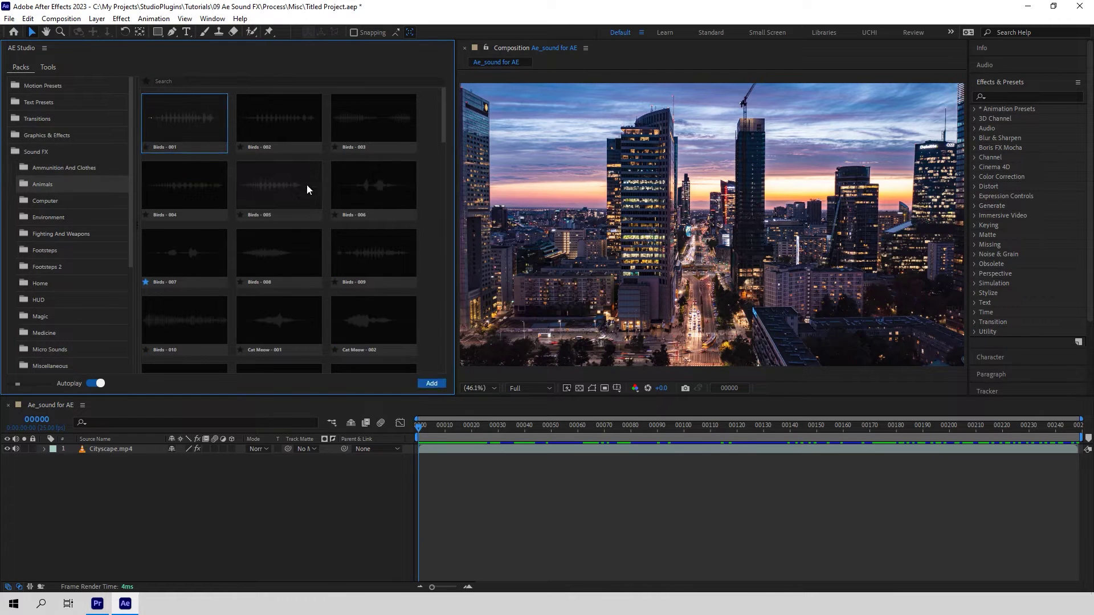
pyautogui.click(148, 282)
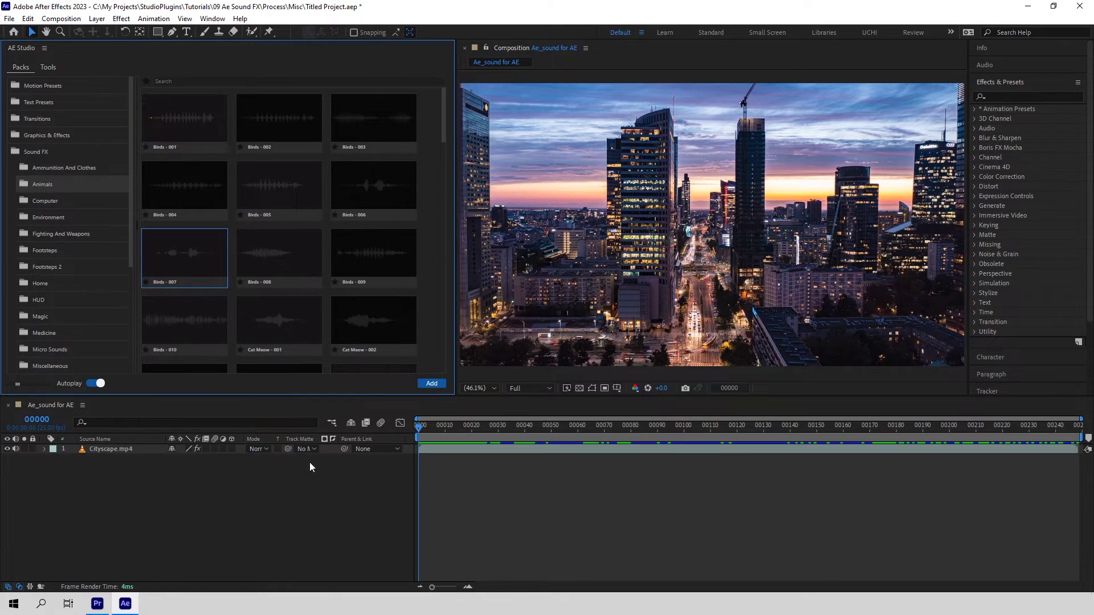
pyautogui.click(249, 518)
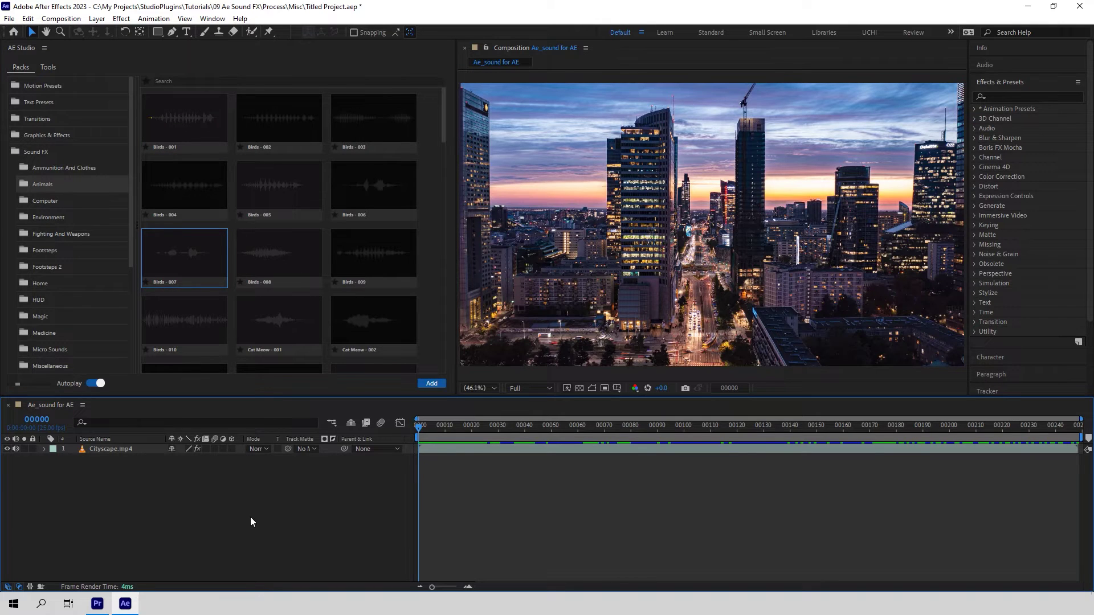
pyautogui.moveTo(17, 385)
pyautogui.mouseDown()
pyautogui.moveTo(32, 384)
pyautogui.moveTo(10, 385)
pyautogui.mouseUp()
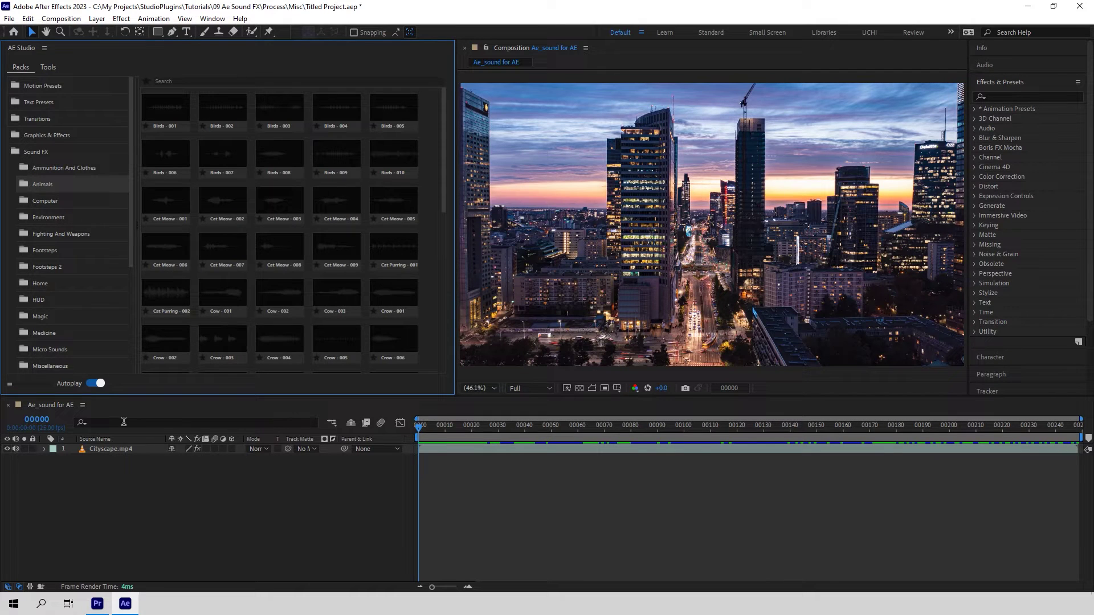
# Add Helicopter - 001 from the Vehicles sounds above Cityscape.mp4 and twirl open its layer properties
pyautogui.scroll(-5, 92, 266)
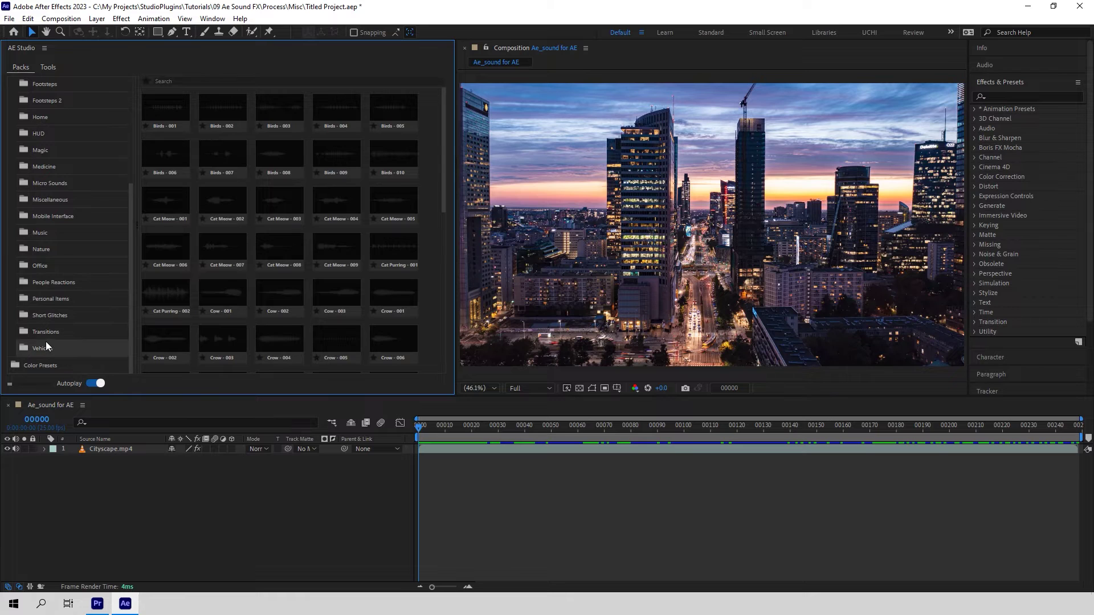
pyautogui.click(46, 342)
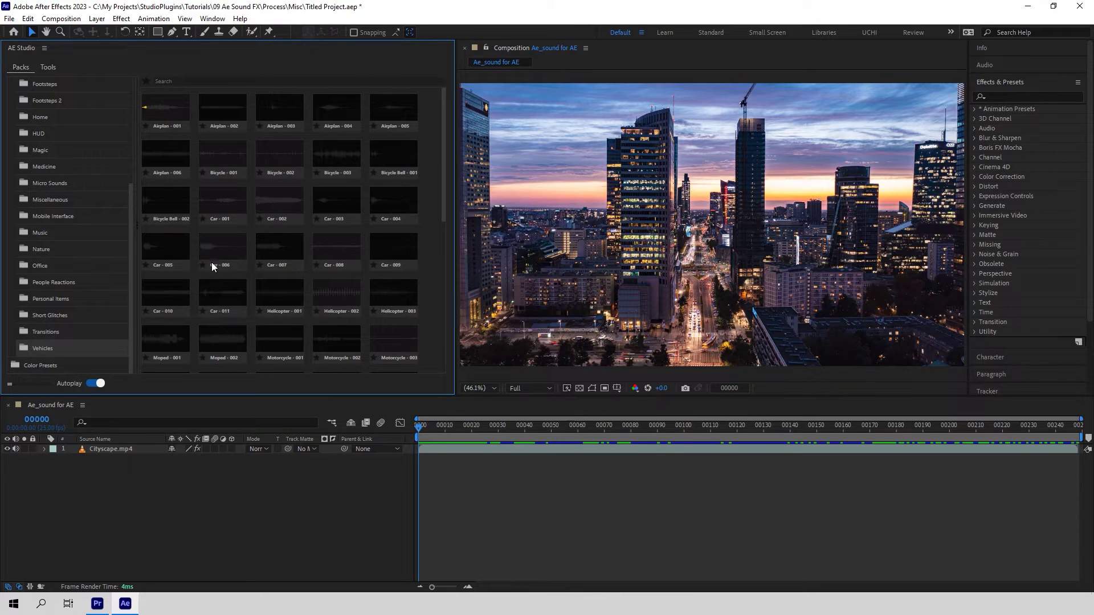
pyautogui.scroll(-2, 216, 262)
pyautogui.scroll(-2, 216, 262)
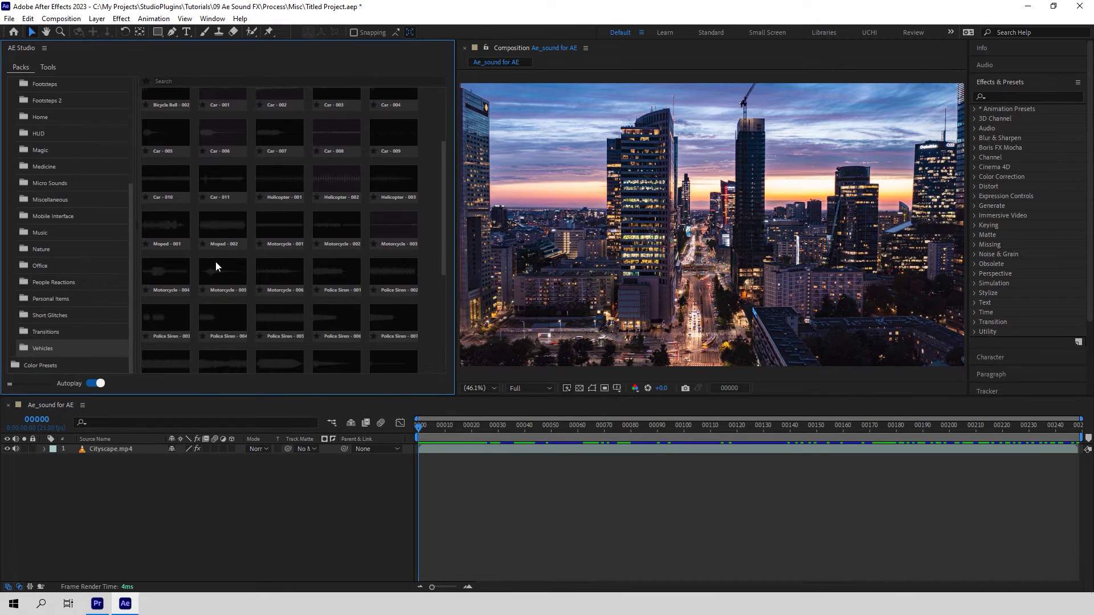
pyautogui.click(282, 178)
pyautogui.click(432, 384)
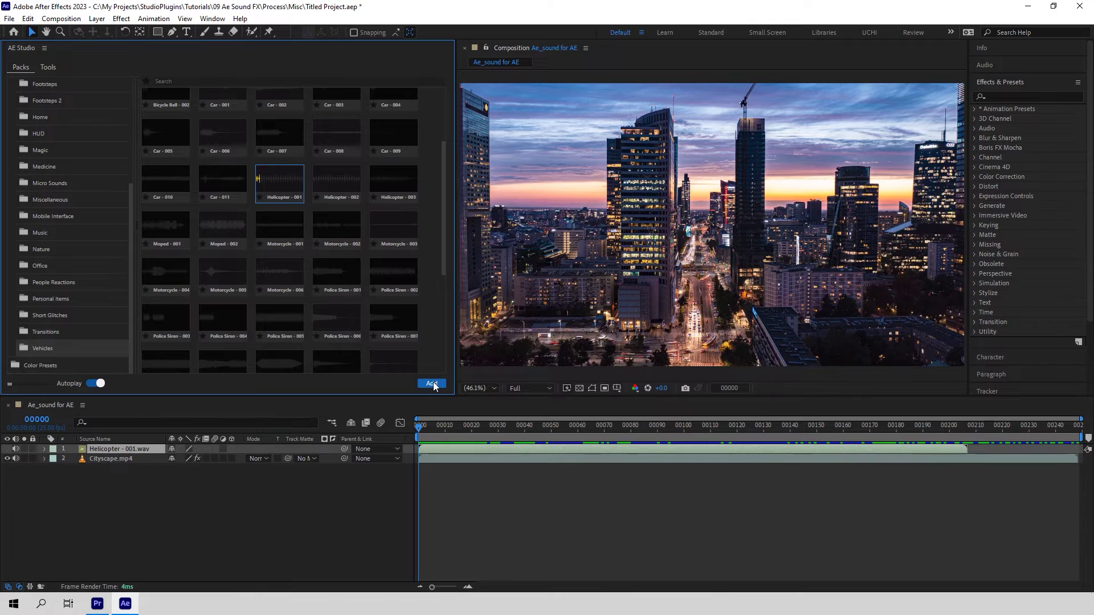
pyautogui.click(170, 454)
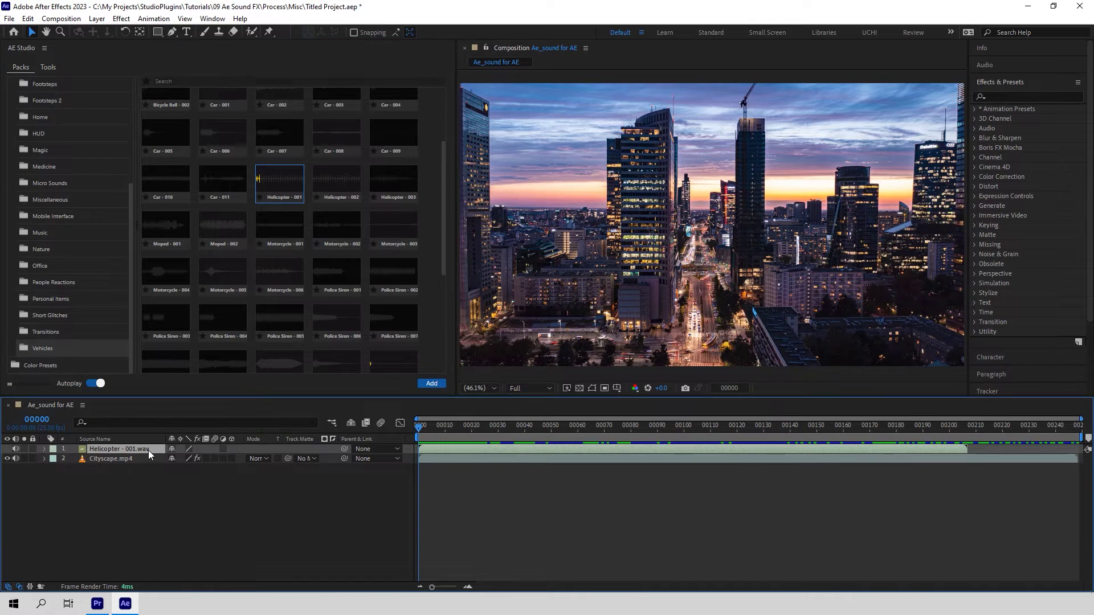
pyautogui.click(44, 449)
# Reveal the helicopter layer's Audio Levels and set a keyframe on it
pyautogui.click(55, 460)
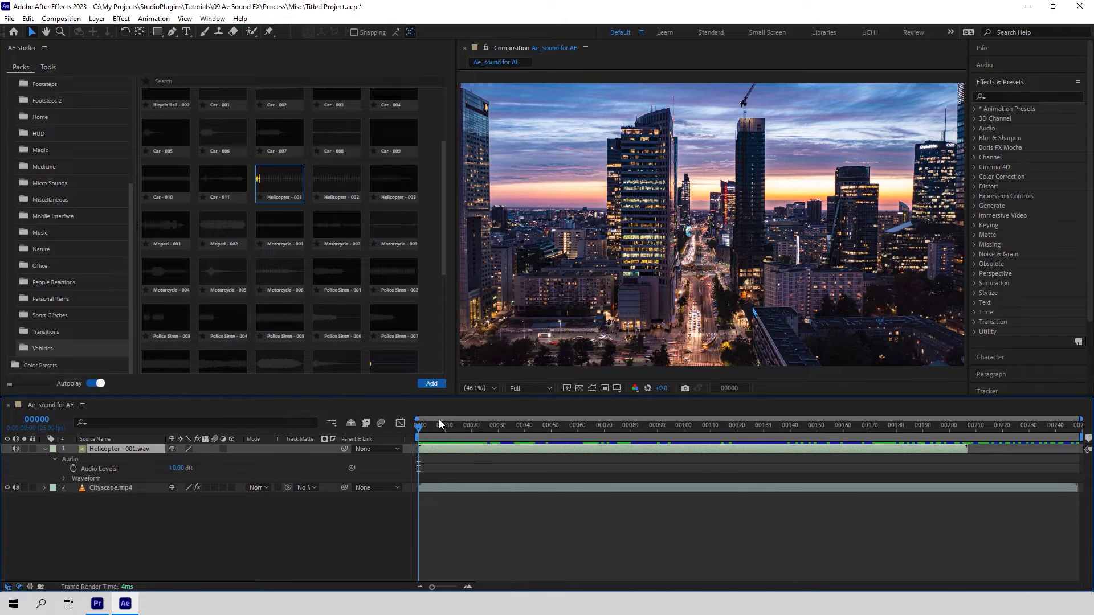
pyautogui.click(73, 469)
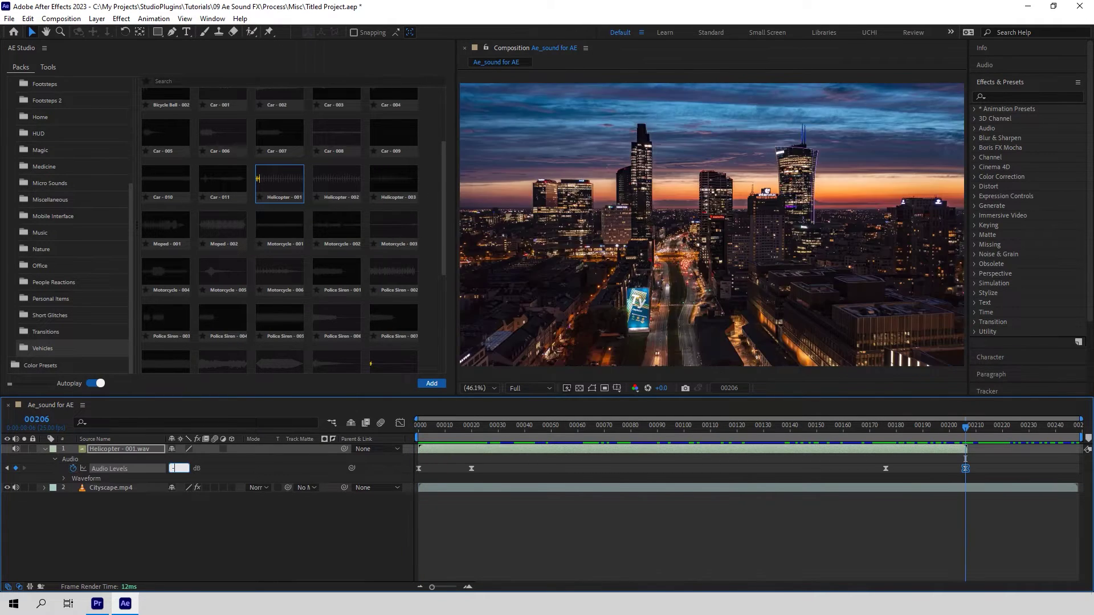
pyautogui.click(873, 428)
# Play back the composition, then expand the Audio category in Effects & Presets
pyautogui.press('space')
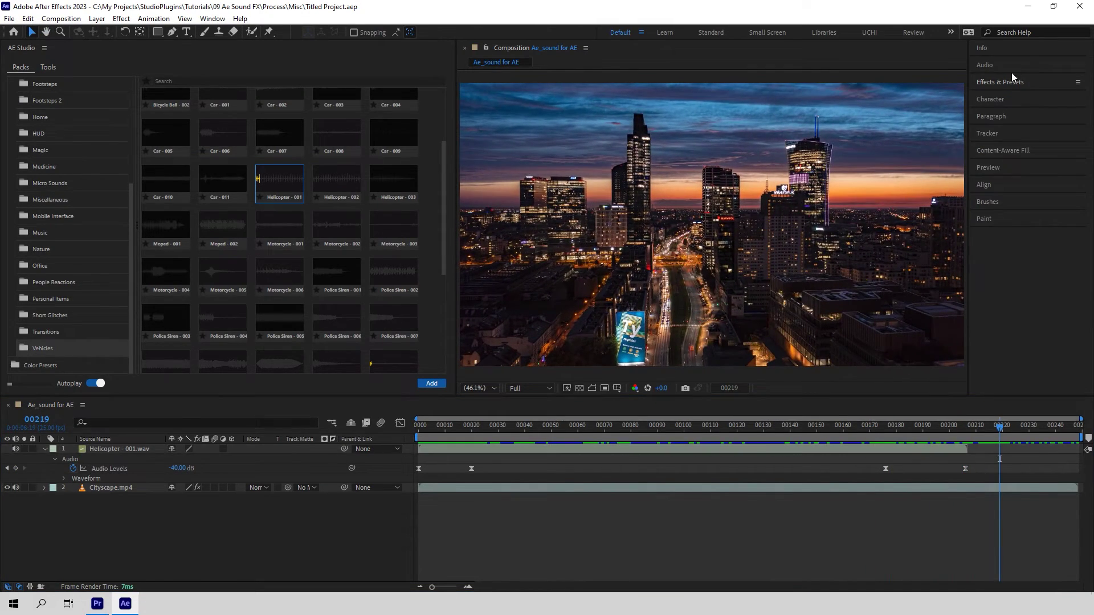
pyautogui.click(1011, 77)
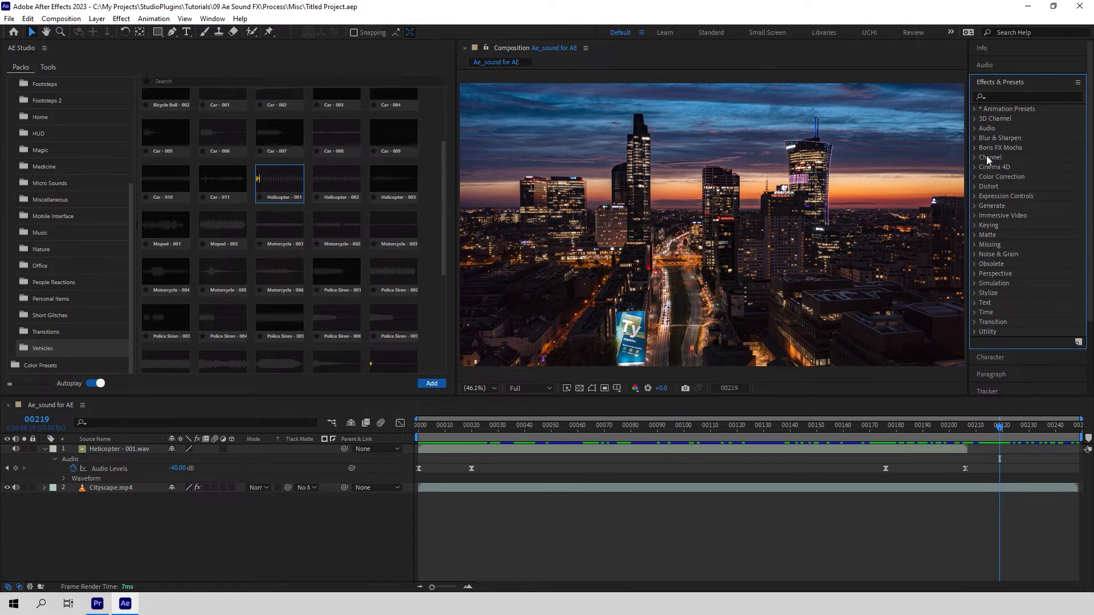
pyautogui.click(976, 128)
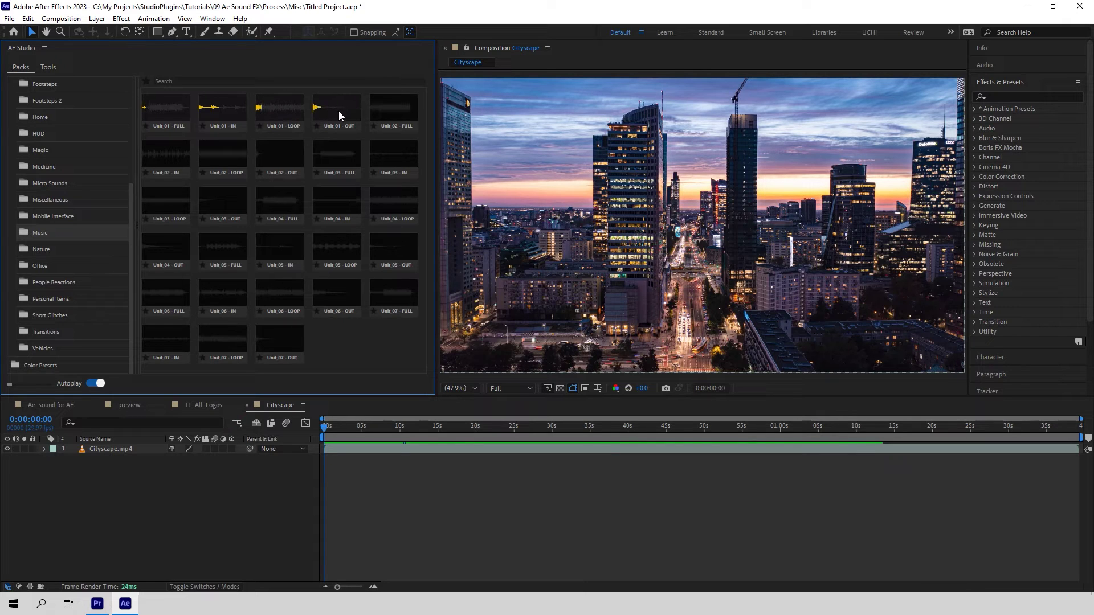
# Add the Unit 01 - FULL music track to the Cityscape composition
pyautogui.click(165, 110)
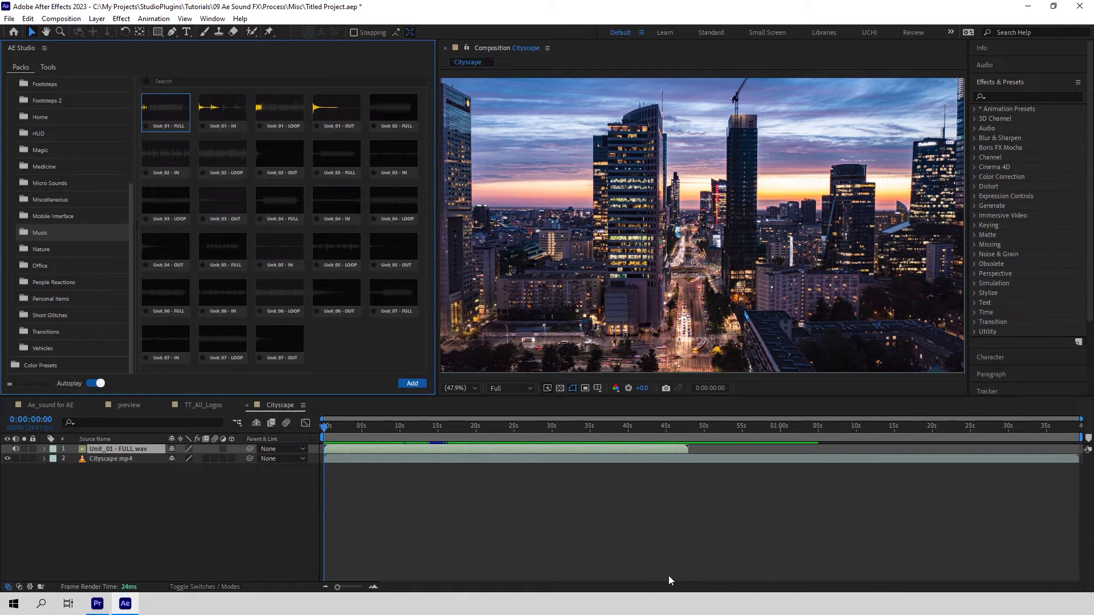
# Remove the Unit_01 - FULL layer and add the Unit 01 - IN intro clip
pyautogui.click(669, 575)
pyautogui.hotkey('ctrl', 'z')
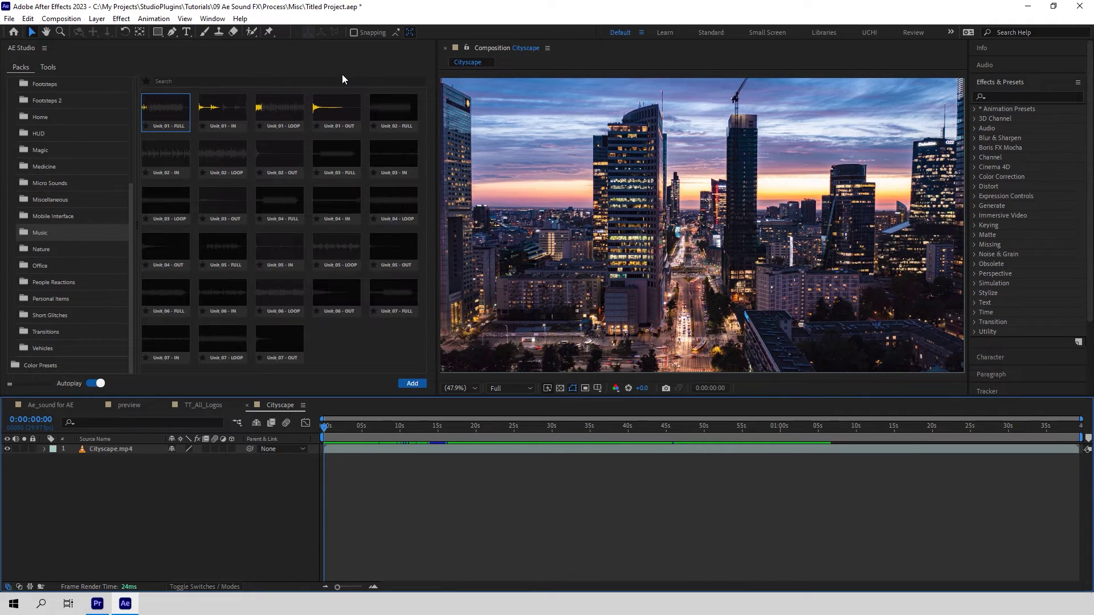
pyautogui.click(239, 111)
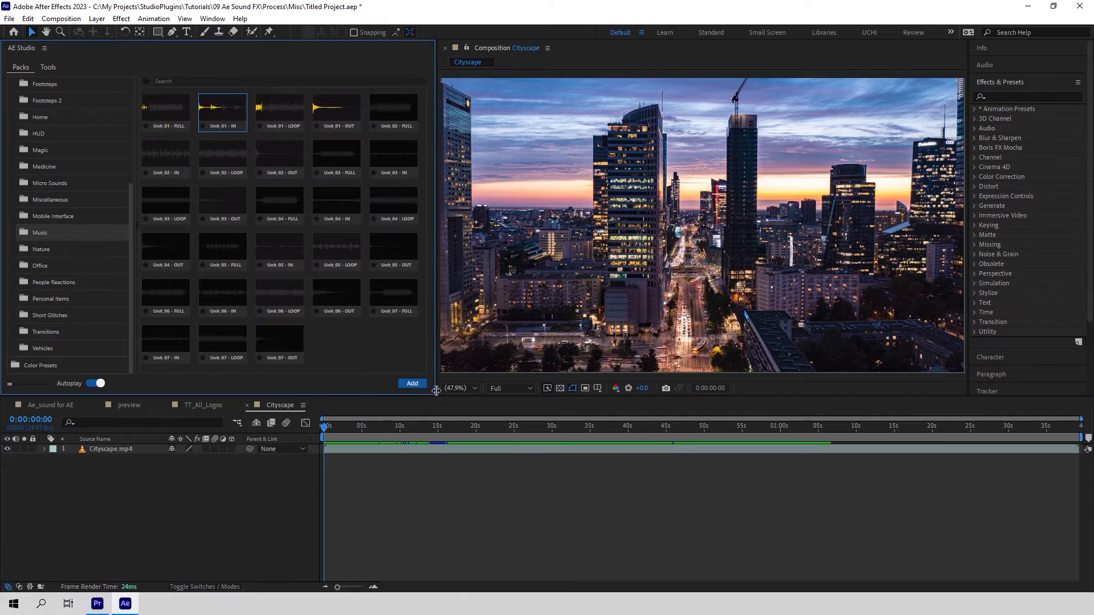
pyautogui.click(412, 384)
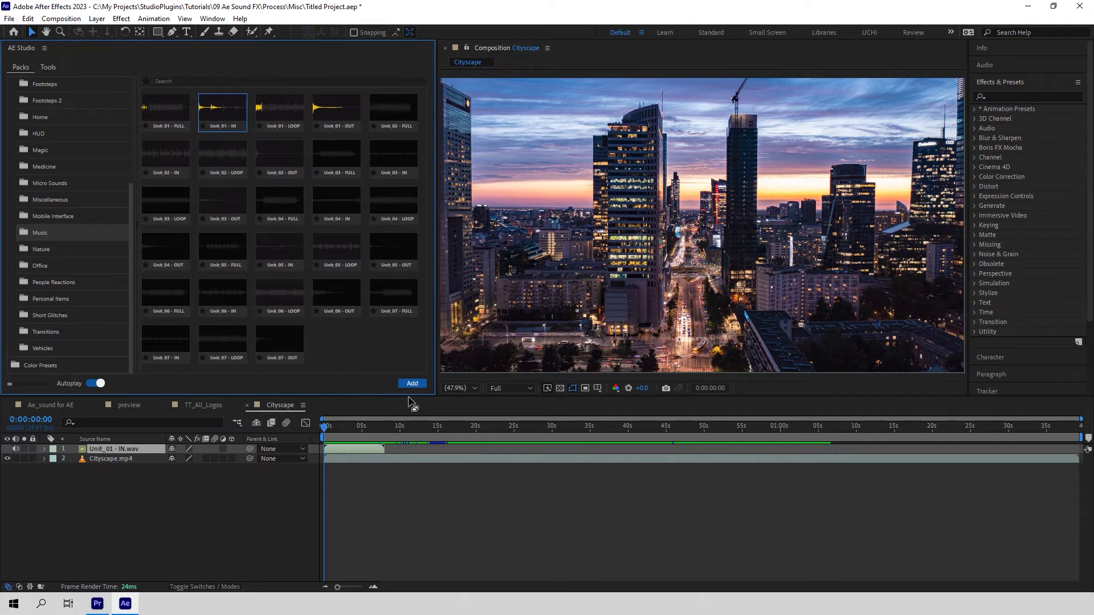
# Add two Unit 01 - LOOP clips at 0:00:07:29 and 0:00:39:28, previewing the transition
pyautogui.click(385, 424)
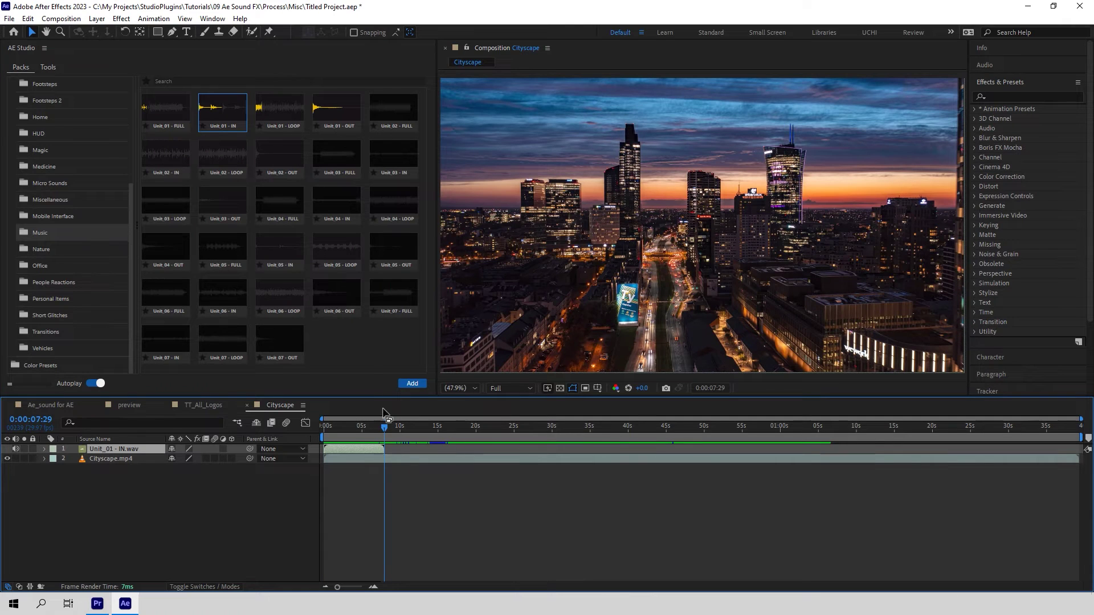
pyautogui.click(298, 115)
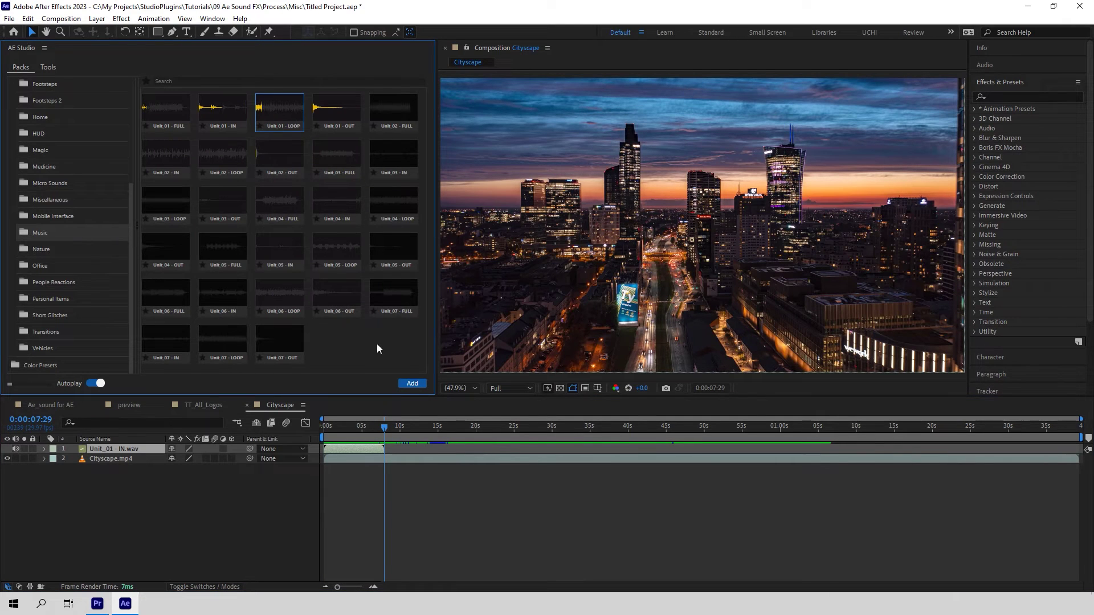
pyautogui.click(419, 386)
pyautogui.click(368, 425)
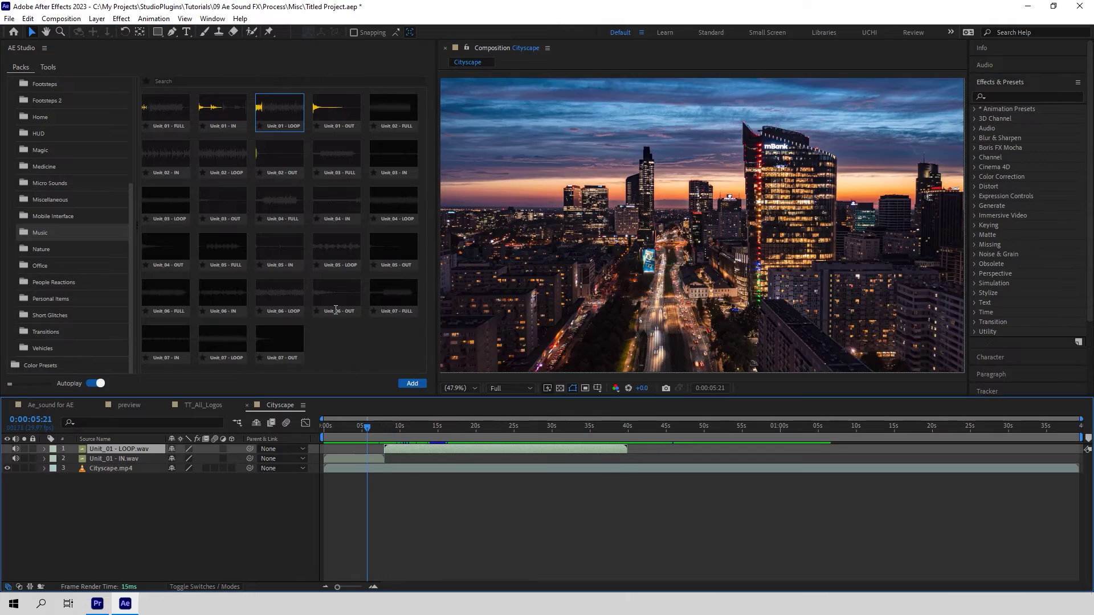
pyautogui.press('space')
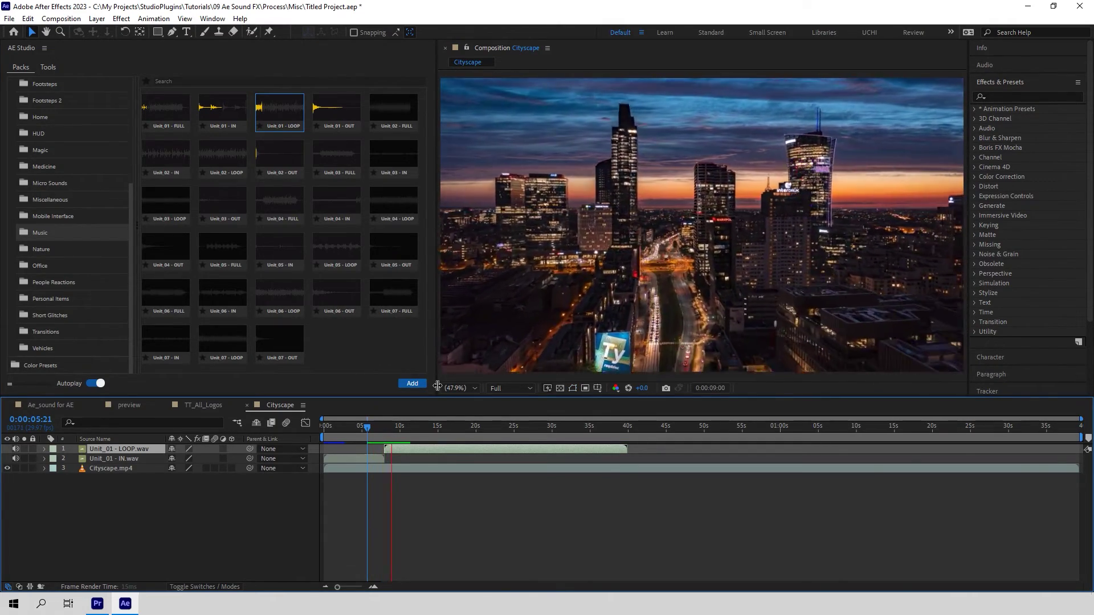
pyautogui.press('space')
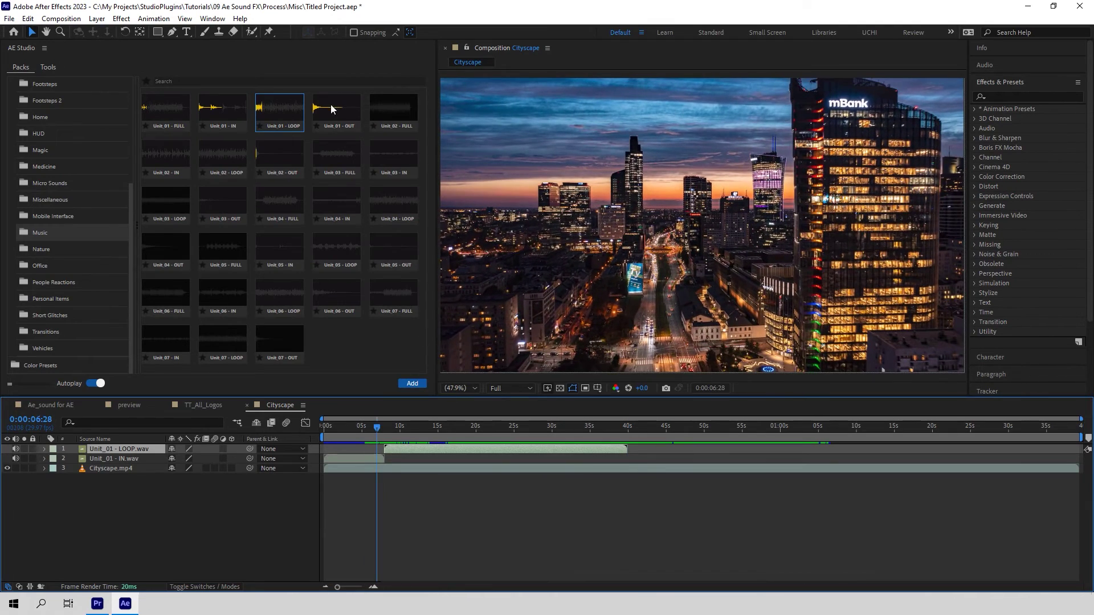
pyautogui.press('o')
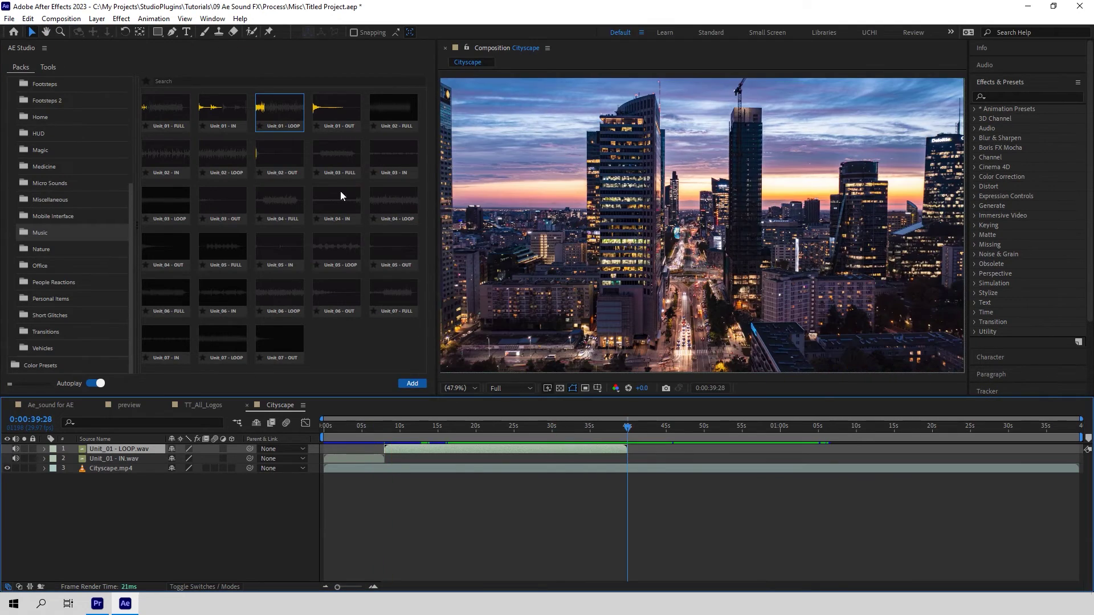
pyautogui.click(412, 383)
# Add another Unit 01 - IN clip at 0:01:11:27
pyautogui.moveTo(863, 430); pyautogui.dragTo(873, 420)
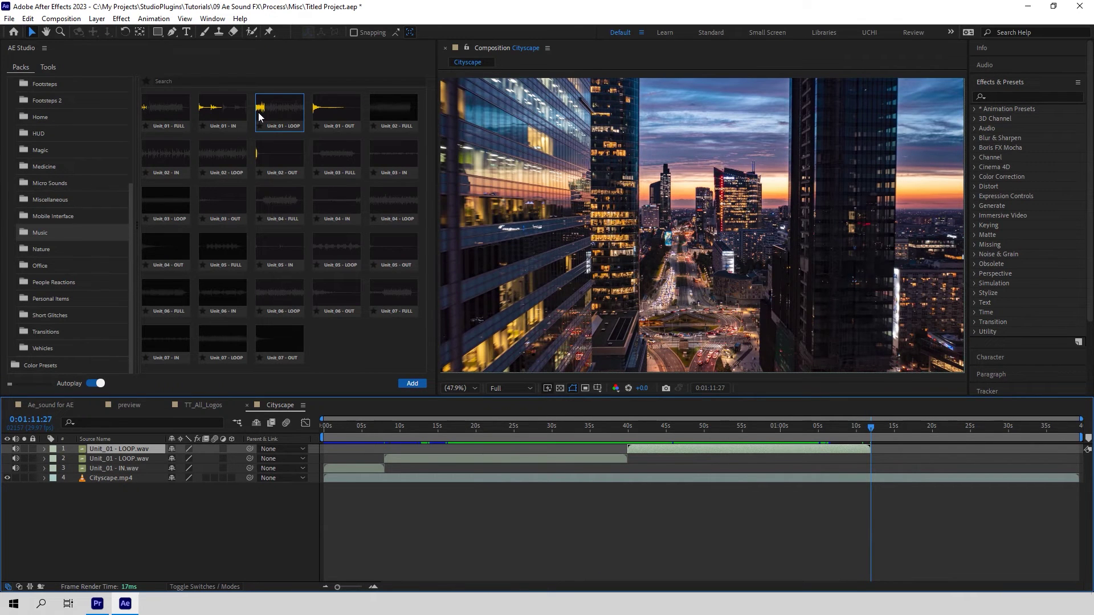
pyautogui.click(233, 107)
pyautogui.click(412, 384)
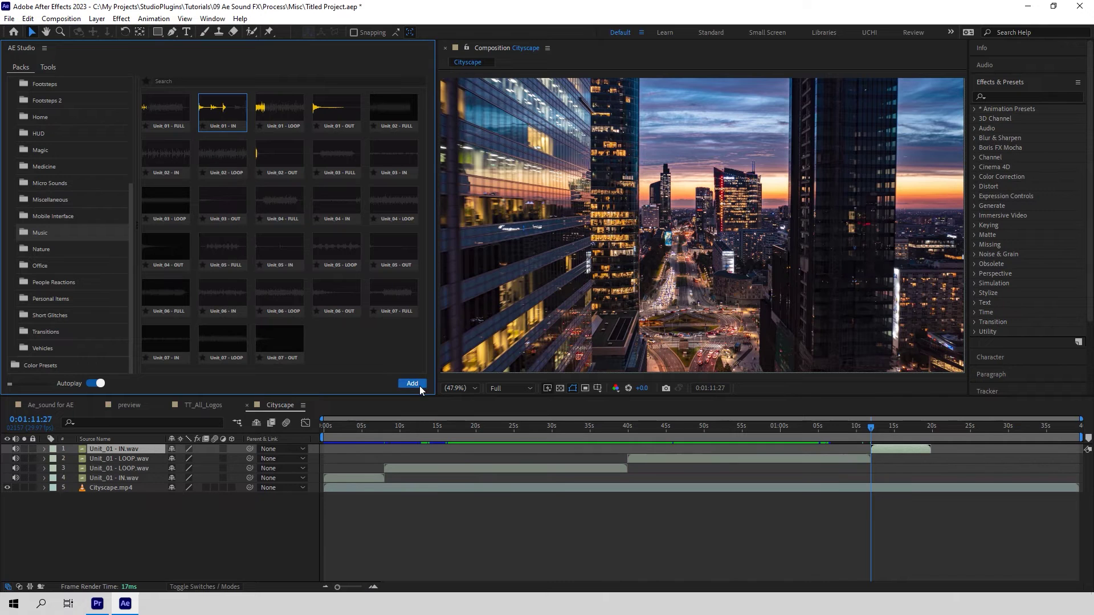
# Preview the track's end, then add the Unit 01 - OUT clip at 0:01:19:26
pyautogui.click(842, 424)
pyautogui.press('space')
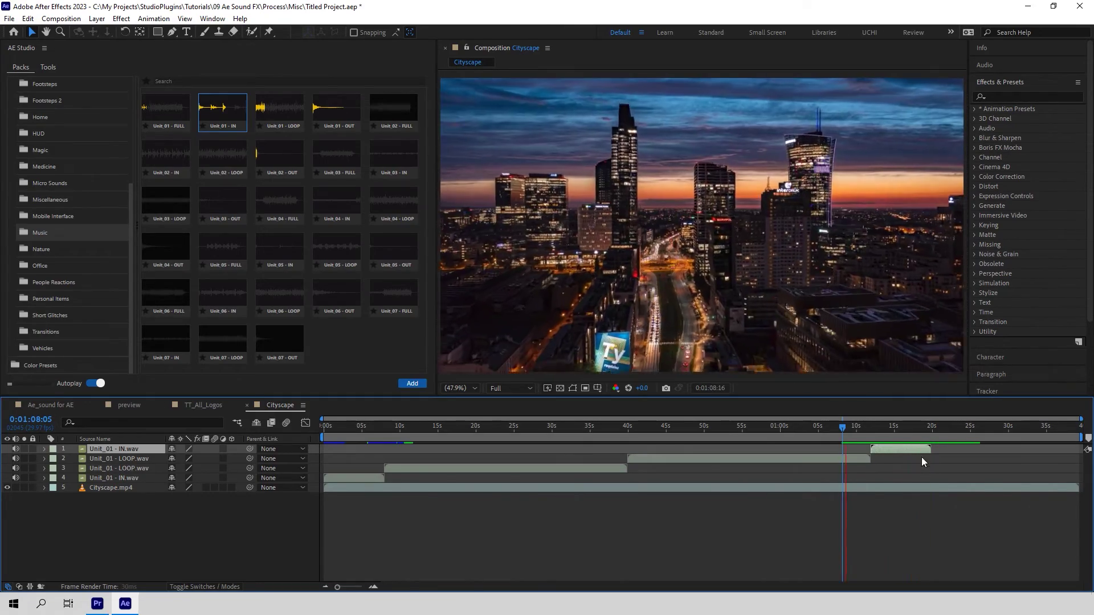
pyautogui.click(917, 428)
pyautogui.moveTo(916, 430); pyautogui.dragTo(932, 433)
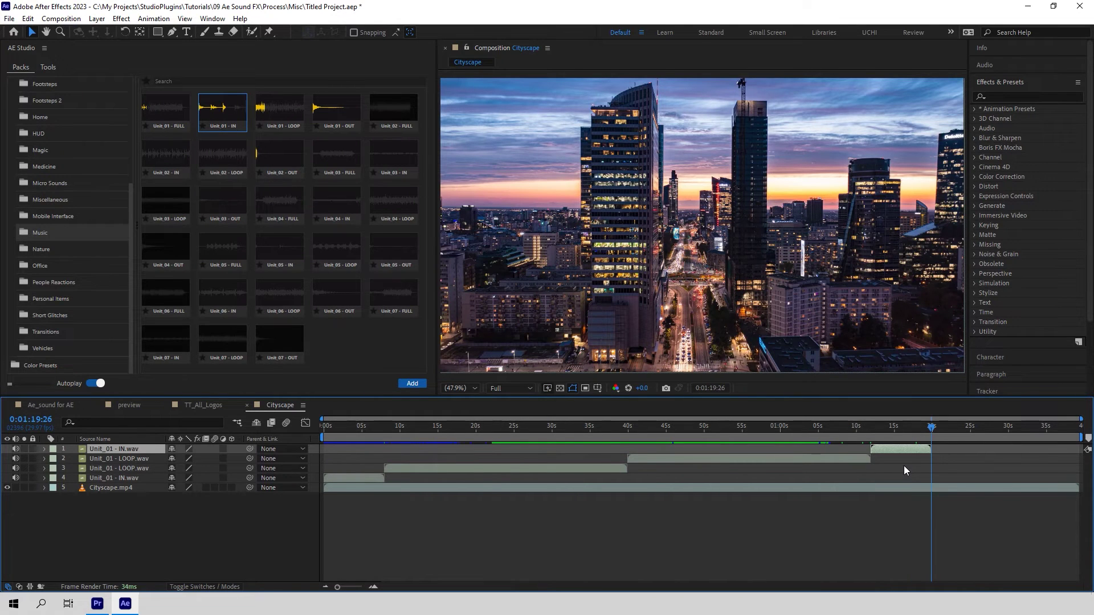
pyautogui.click(335, 113)
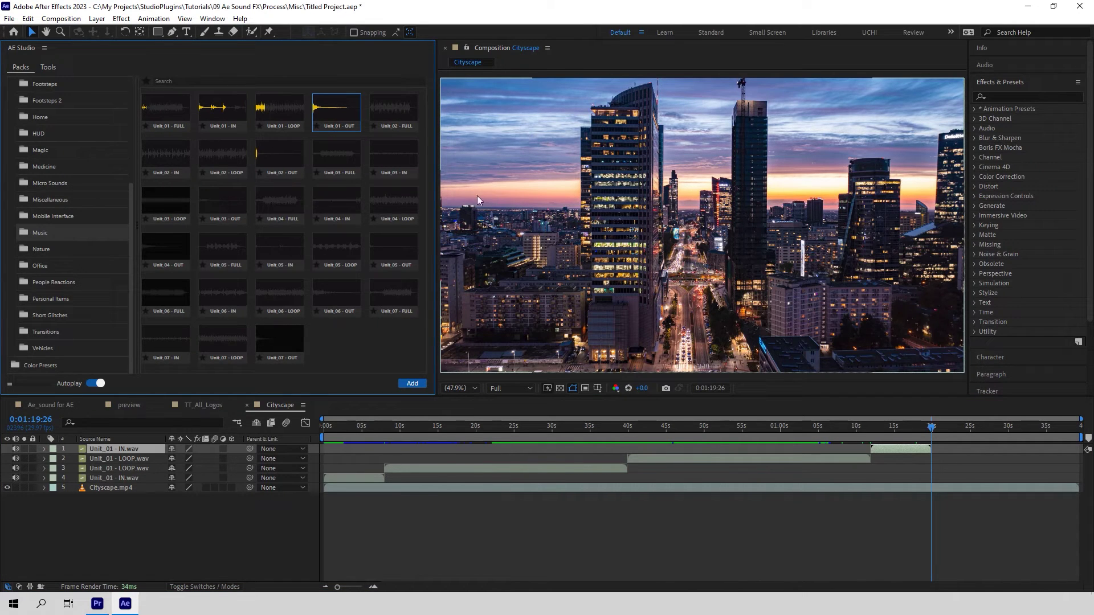
pyautogui.click(412, 384)
# Preview the ending from 0:01:15:29, then select layers 1 through 4
pyautogui.click(902, 427)
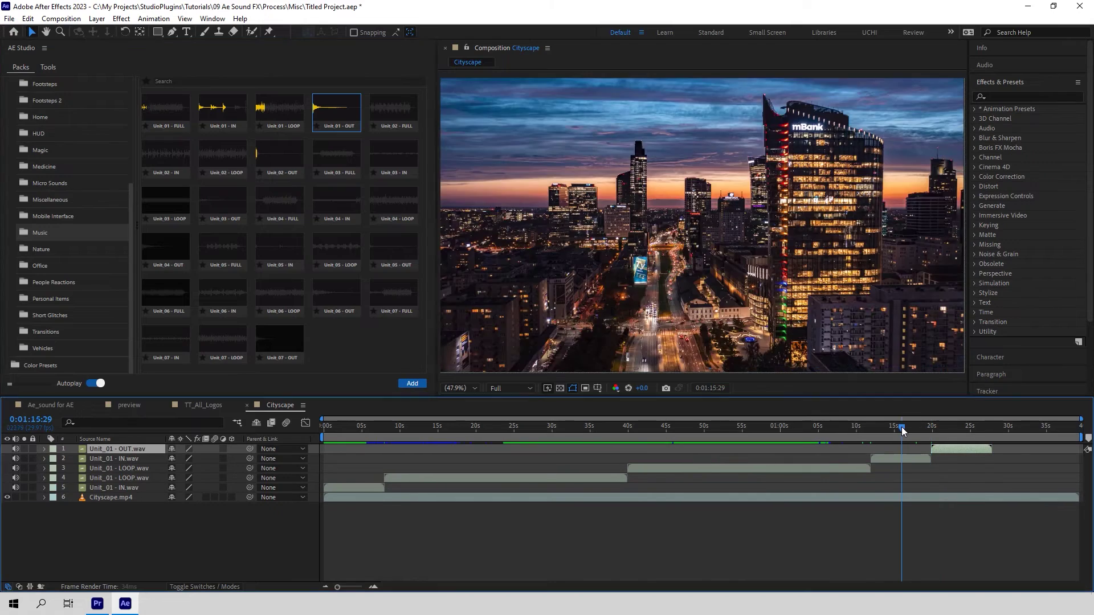
pyautogui.press('space')
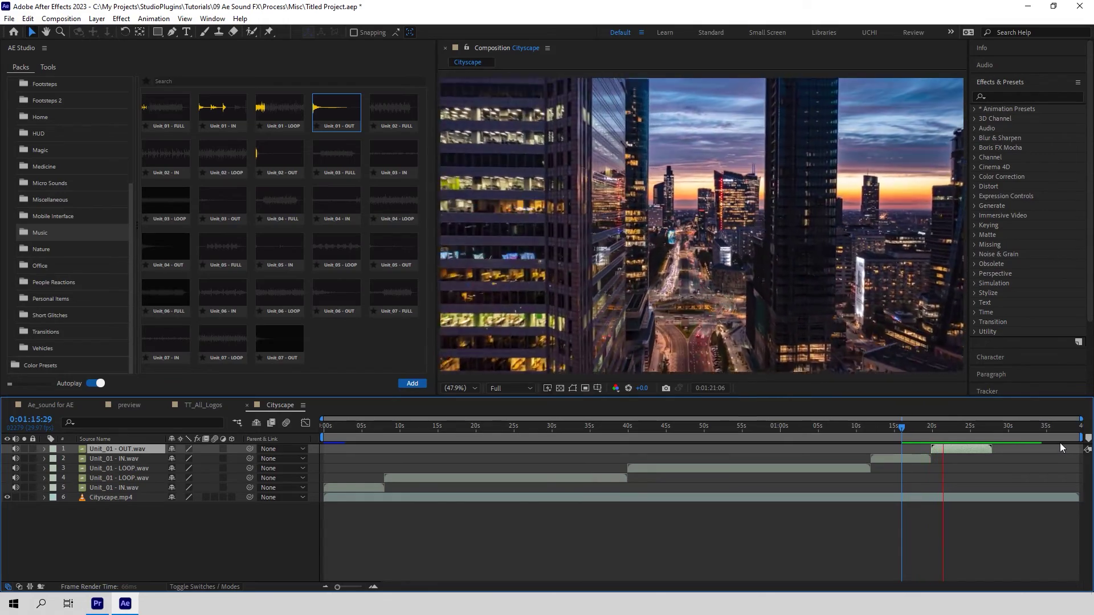
pyautogui.click(388, 563)
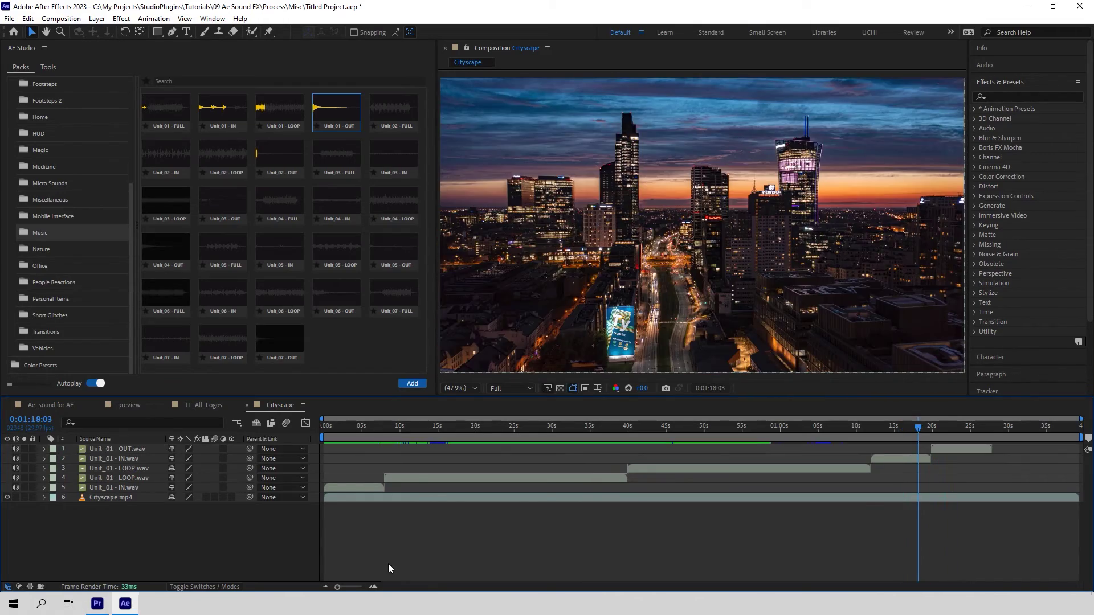
pyautogui.click(426, 477)
pyautogui.keyDown('shift'); pyautogui.click(141, 450); pyautogui.keyUp('shift')
# Delete the four selected layers and jump to the end of the remaining IN layer
pyautogui.press('Delete')
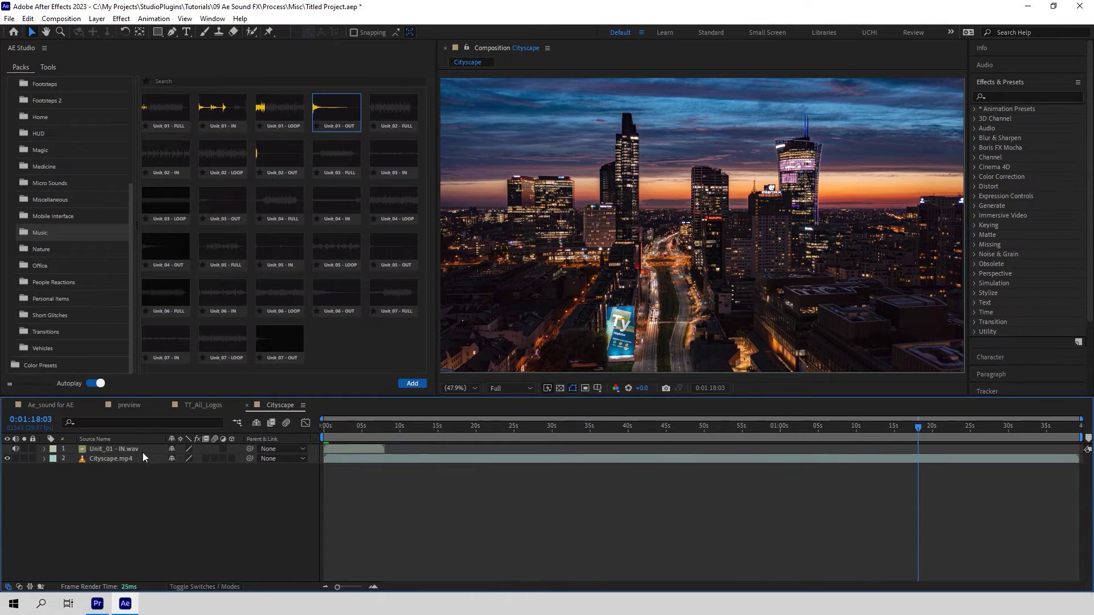
pyautogui.click(360, 427)
pyautogui.click(360, 449)
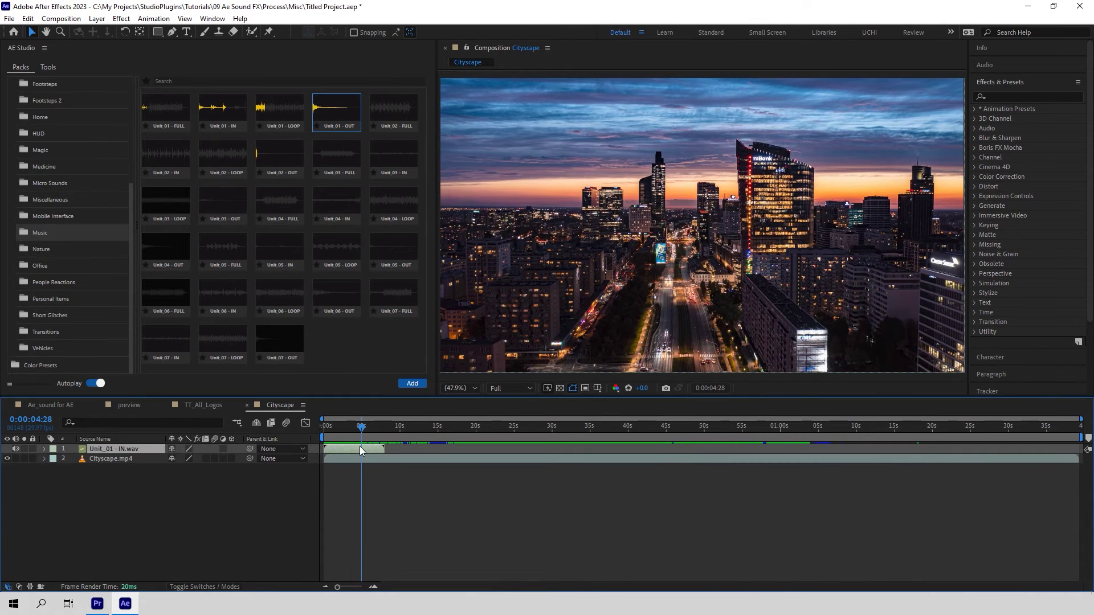
pyautogui.press('o')
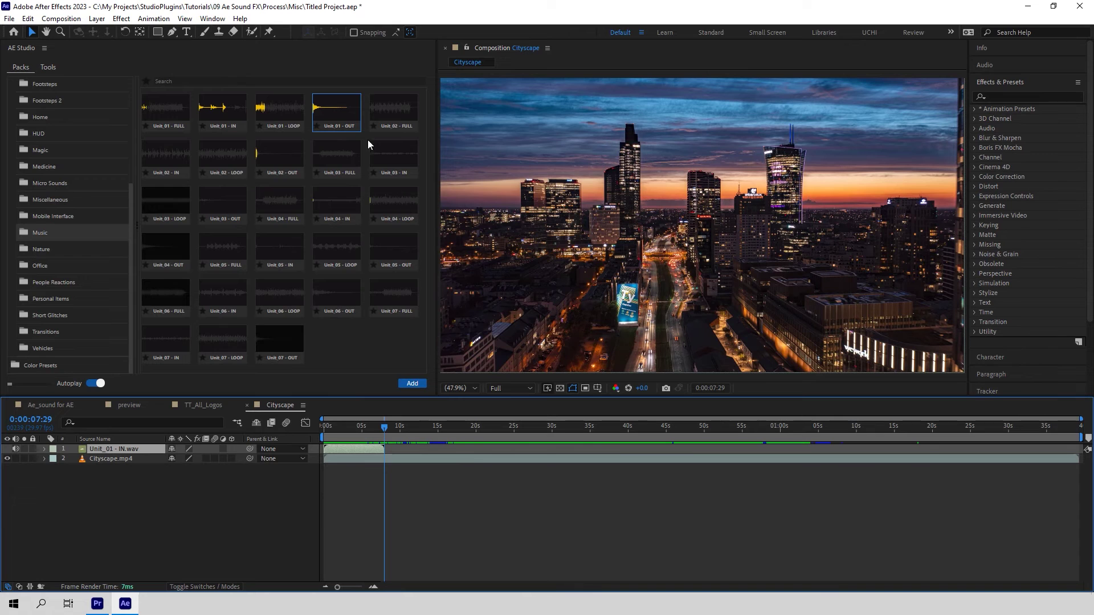
# Add two Unit 01 - IN clips at 0:00:07:29 and 0:00:15:28, then preview them
pyautogui.click(198, 130)
pyautogui.click(416, 385)
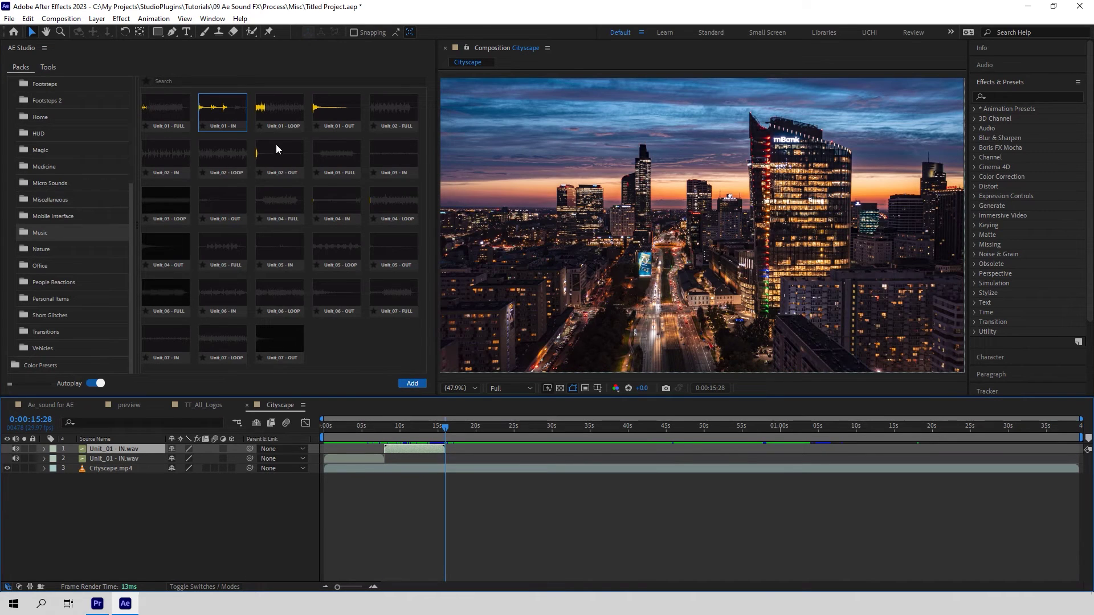
pyautogui.click(410, 384)
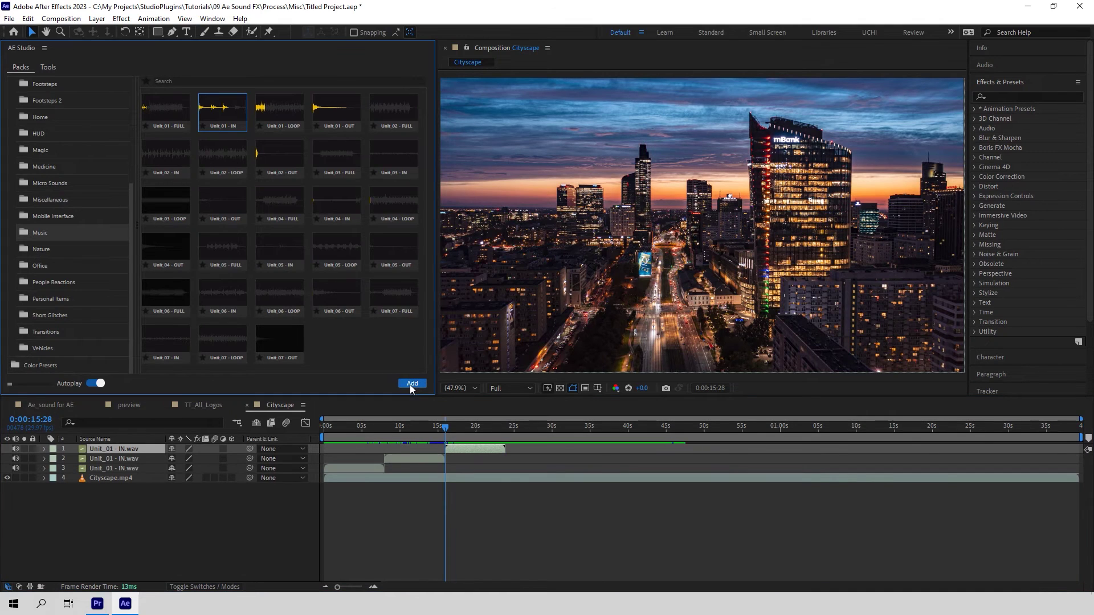
pyautogui.click(371, 427)
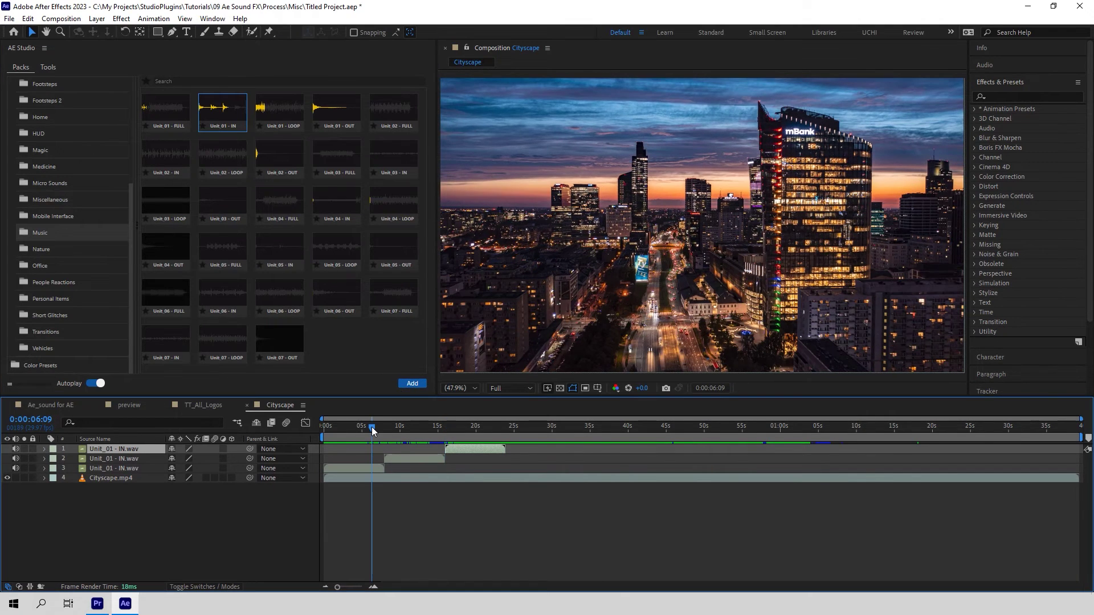
pyautogui.press('space')
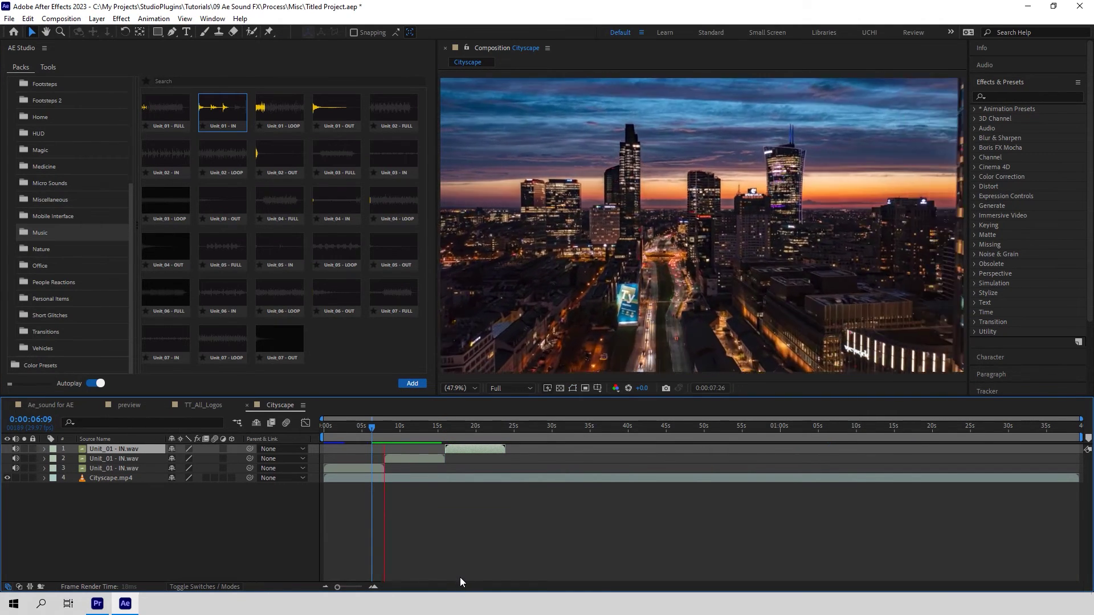